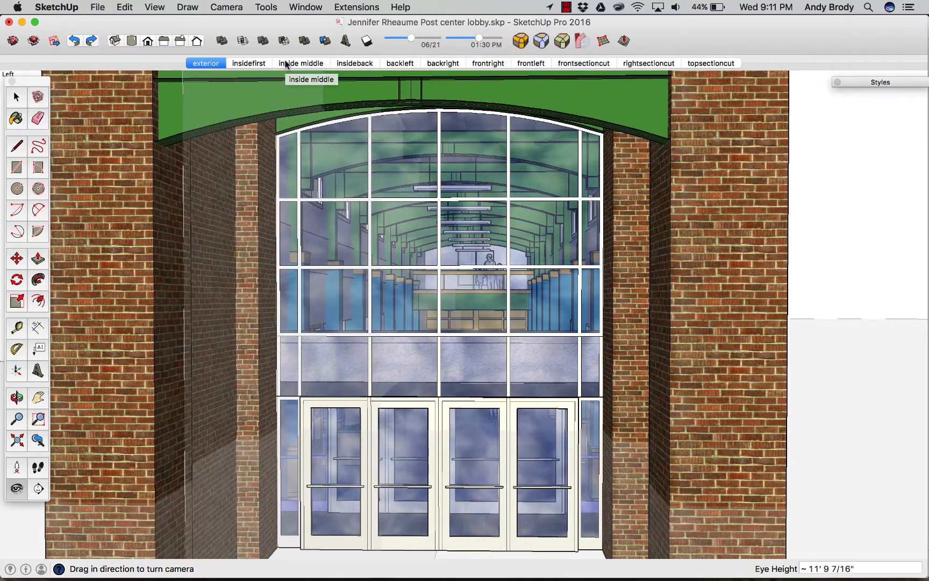
# Switch to the insidefirst scene and on to the inside middle scene to examine the animated transitions
pyautogui.click(248, 63)
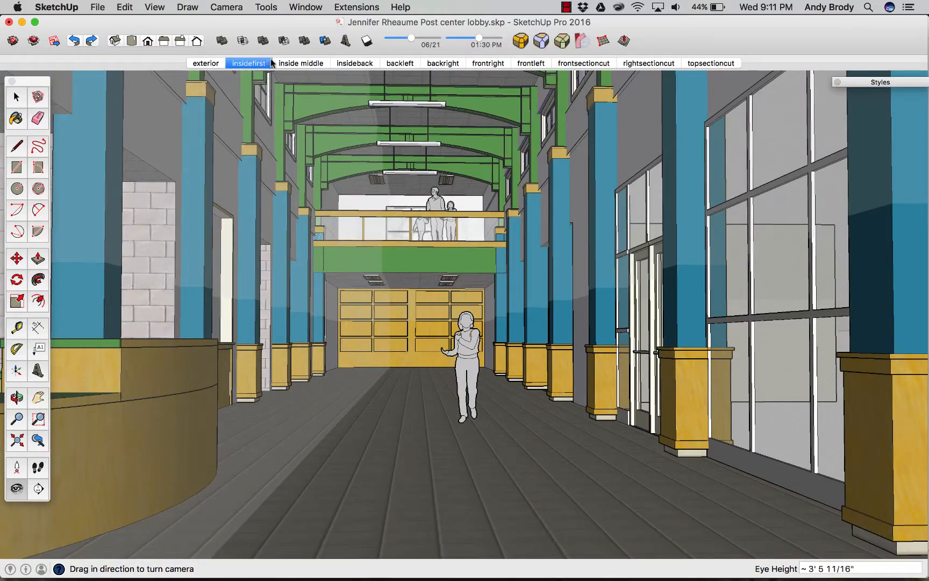
pyautogui.click(289, 63)
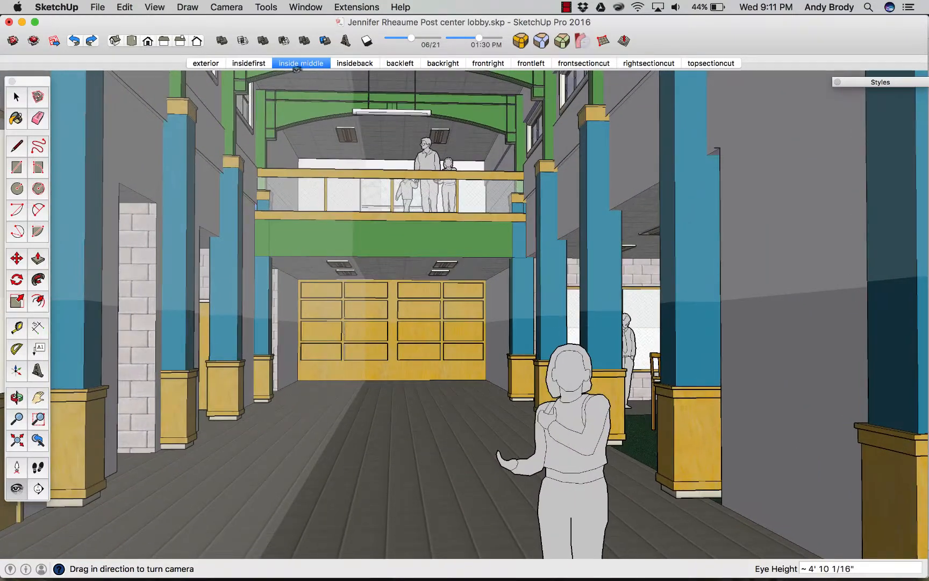
# Disable scene transitions in the model's animation settings
pyautogui.click(155, 8)
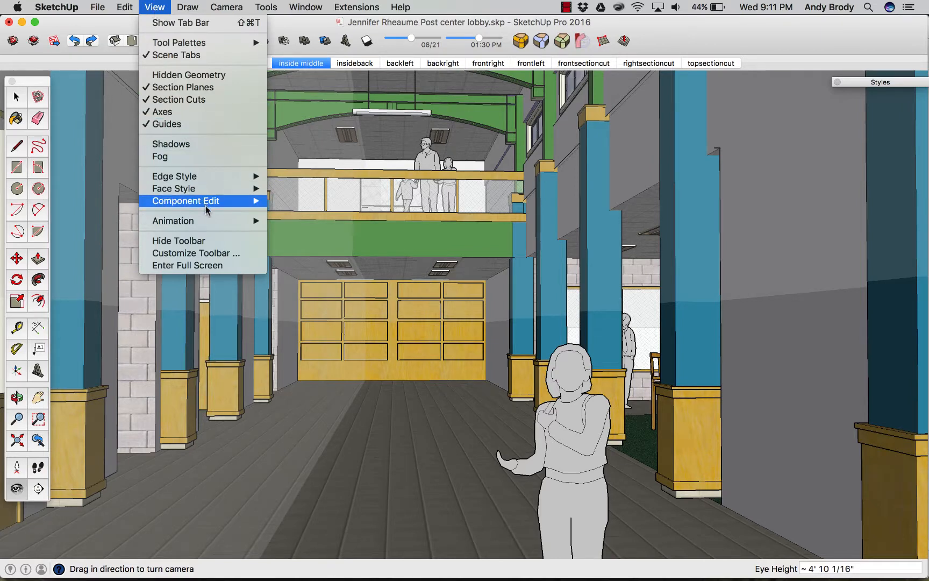
pyautogui.moveTo(213, 221)
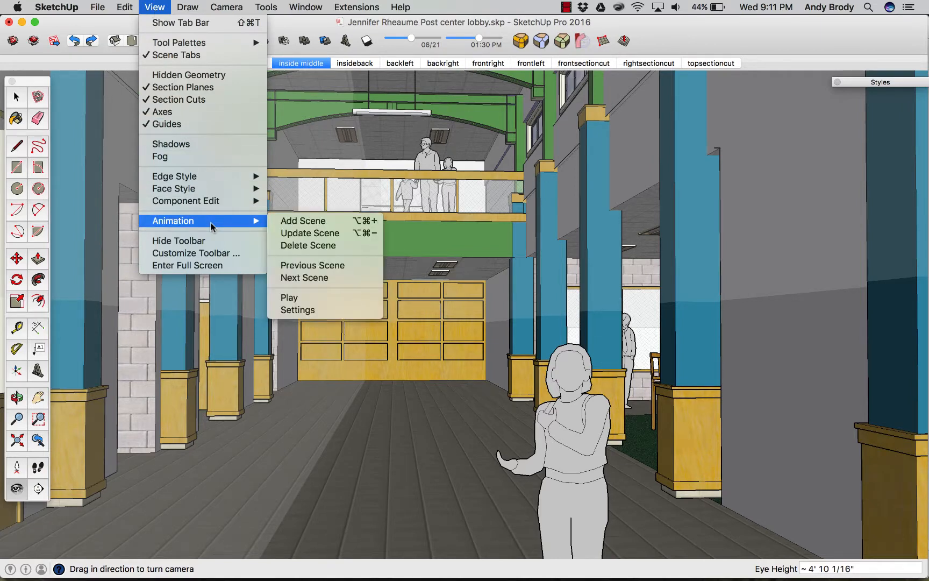
pyautogui.click(305, 311)
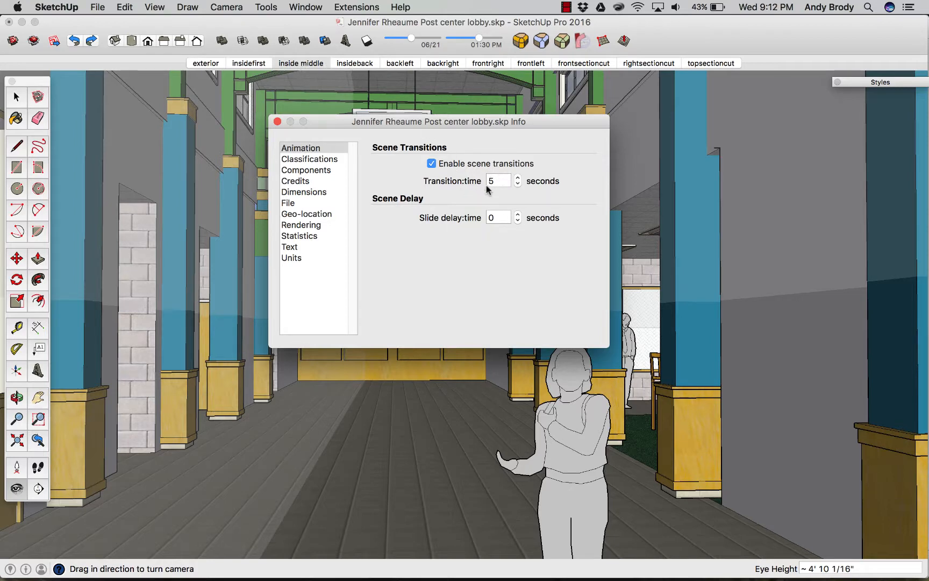
pyautogui.click(431, 163)
pyautogui.click(277, 122)
# Go through the insideback, backleft, backright, inside middle, insidefirst and exterior scenes to check how they change without transitions
pyautogui.click(364, 65)
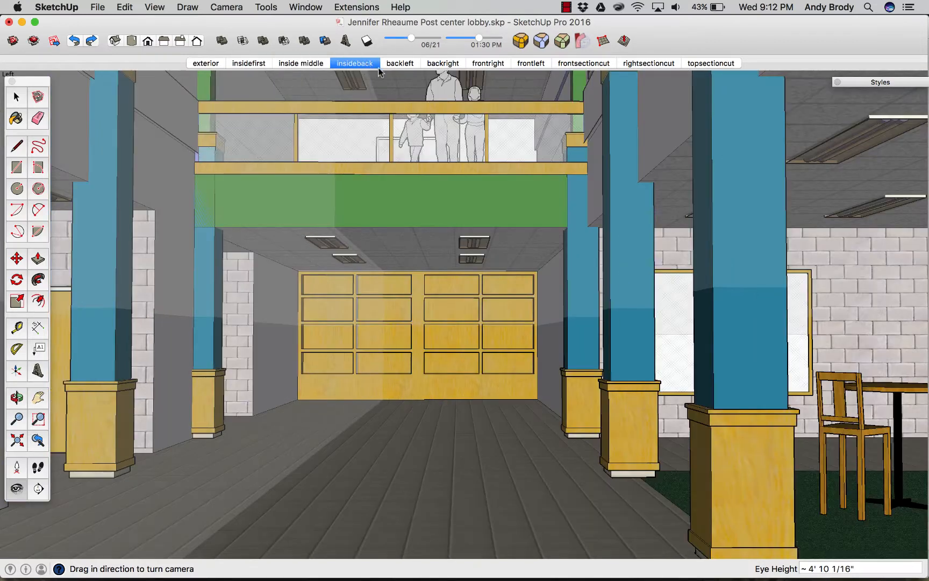
pyautogui.click(399, 64)
pyautogui.click(443, 63)
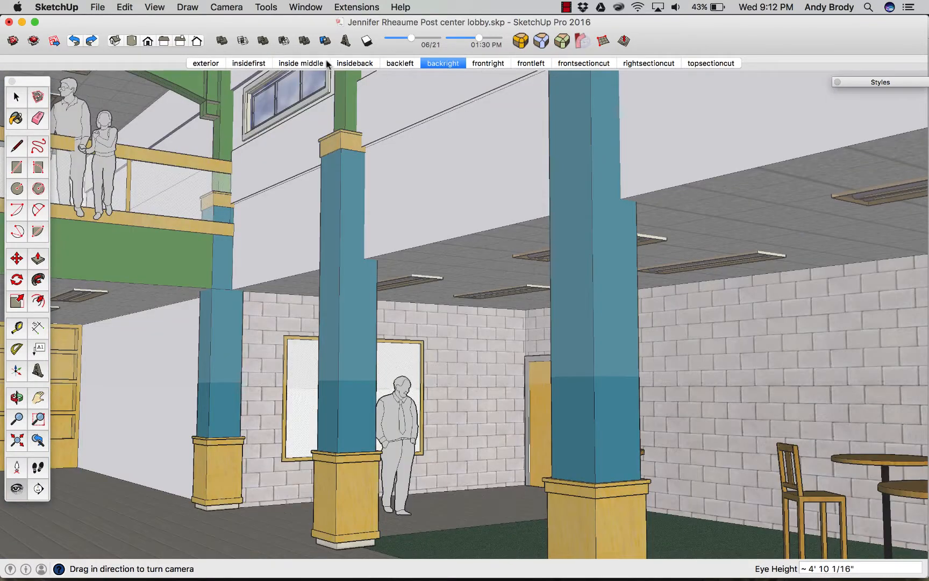
pyautogui.click(316, 64)
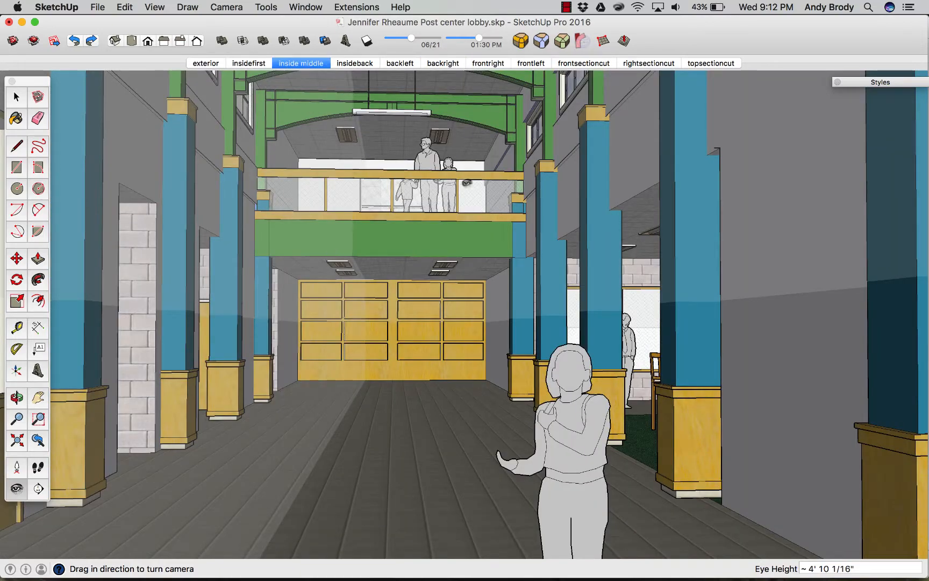
pyautogui.click(248, 64)
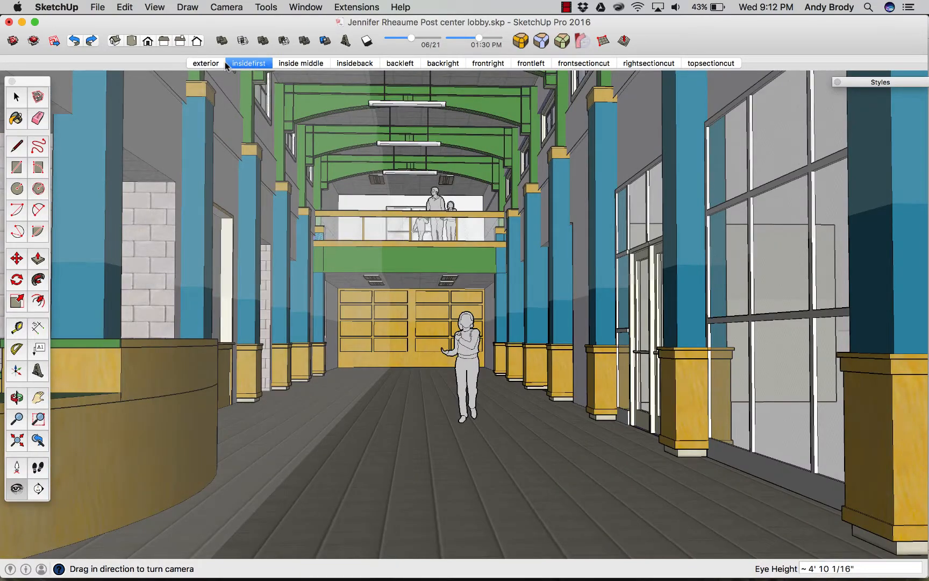
pyautogui.click(155, 8)
pyautogui.click(154, 8)
pyautogui.click(207, 64)
# Enable scene transitions in the animation settings, with a transition time of 2 seconds and a slide delay of 2 seconds
pyautogui.click(151, 6)
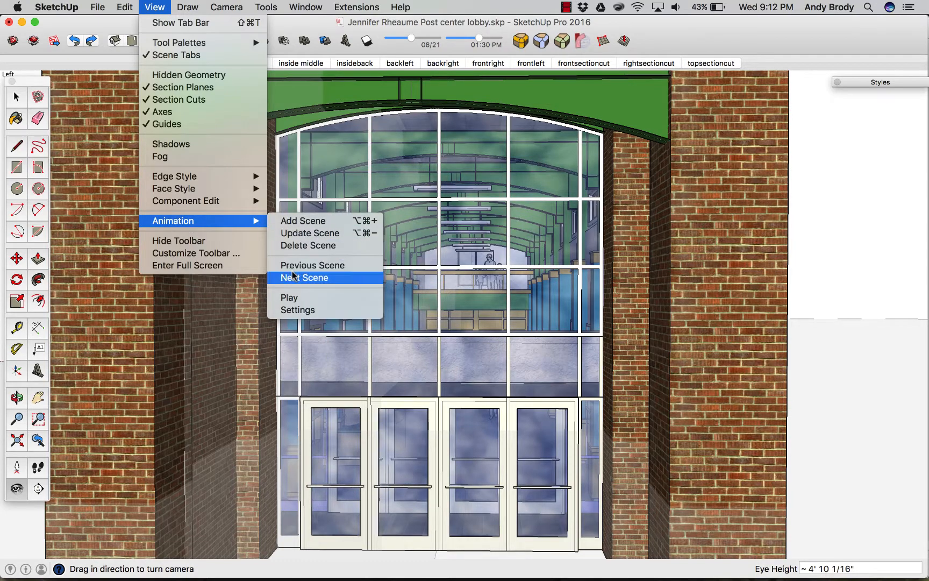
pyautogui.click(299, 310)
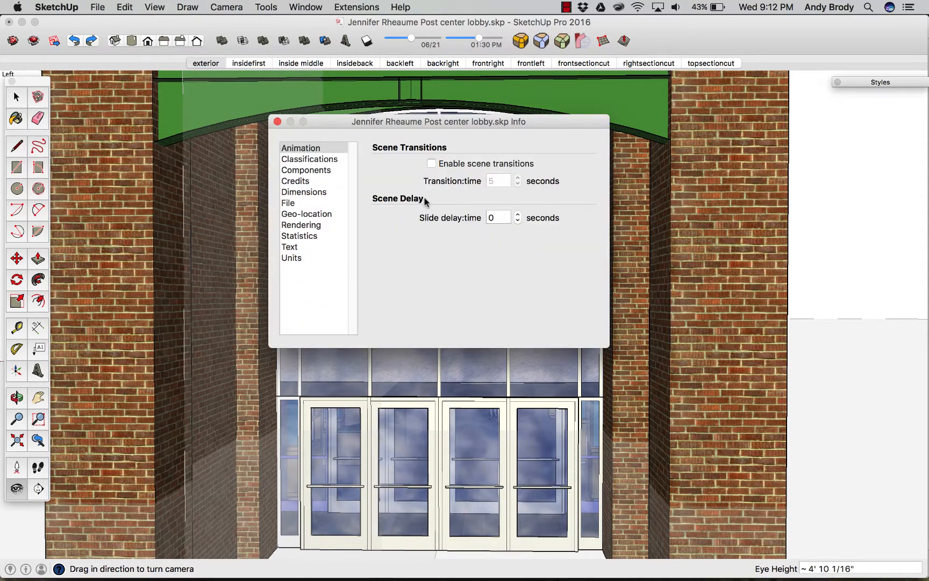
pyautogui.click(432, 164)
pyautogui.click(518, 184)
pyautogui.click(519, 184)
pyautogui.click(517, 215)
pyautogui.click(518, 215)
pyautogui.click(518, 184)
pyautogui.click(517, 220)
pyautogui.click(517, 220)
pyautogui.click(278, 122)
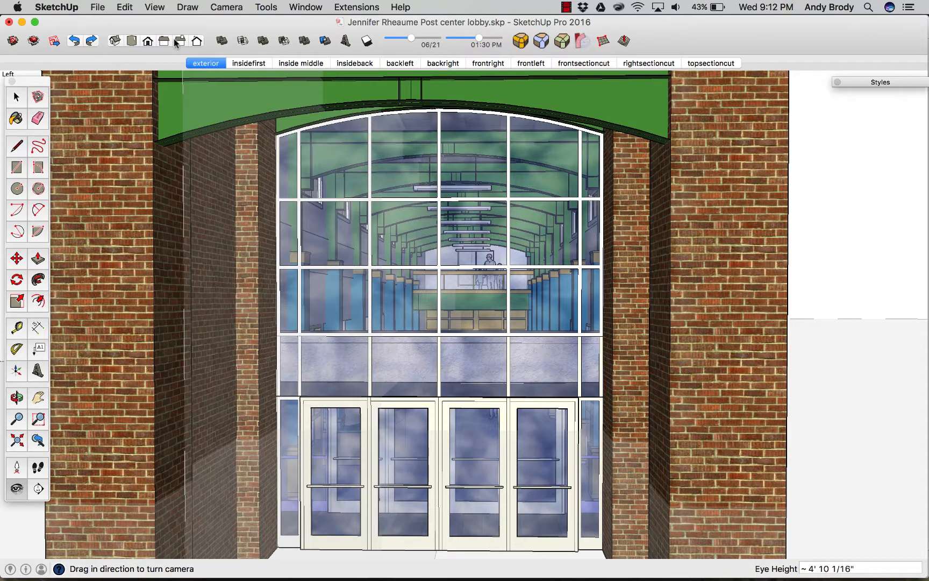
# Play the scene animation starting from the exterior scene
pyautogui.click(129, 4)
pyautogui.moveTo(155, 6)
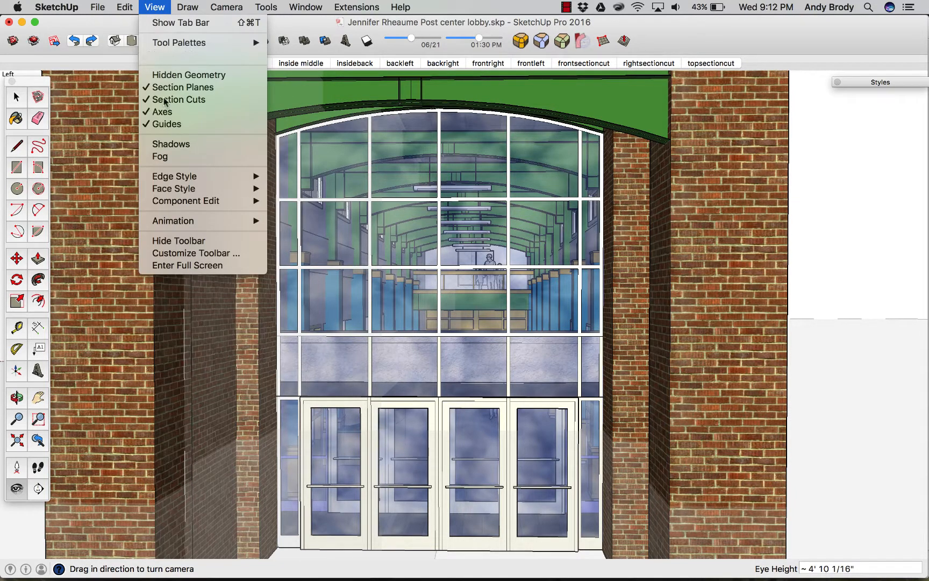
pyautogui.moveTo(178, 224)
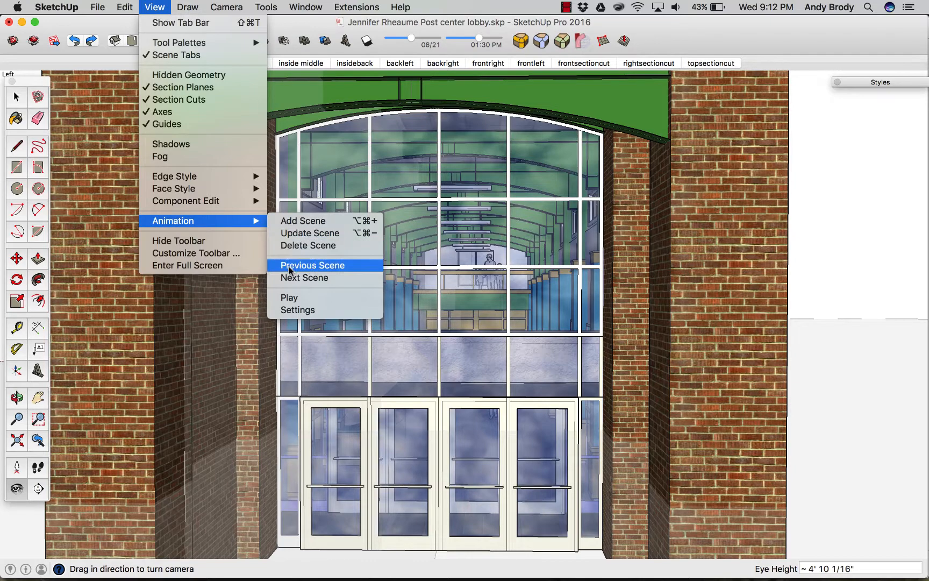
pyautogui.click(291, 300)
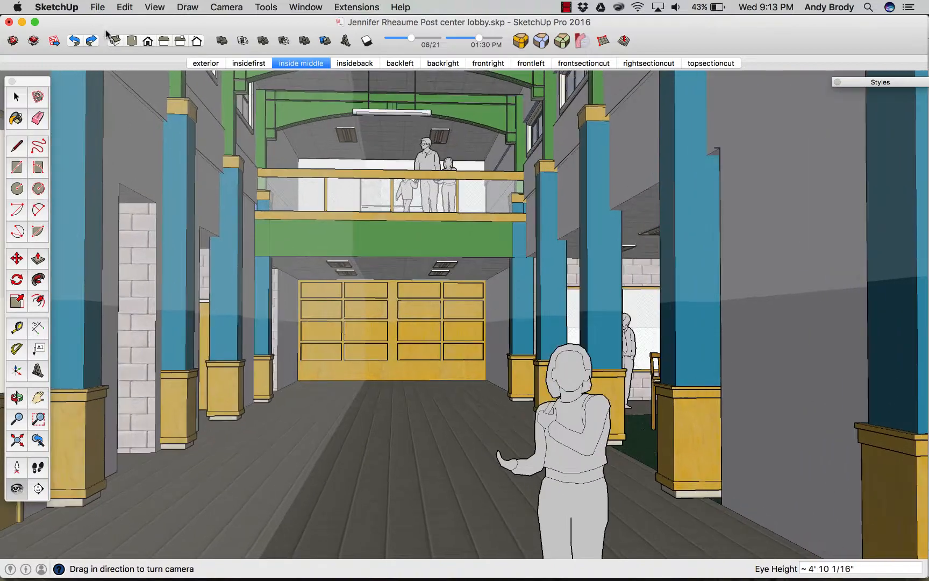
pyautogui.press('space')
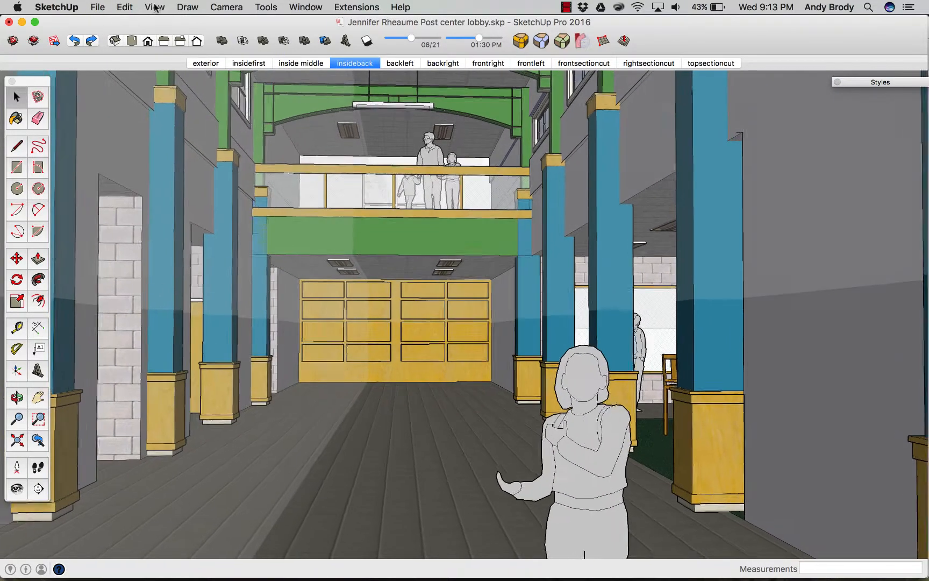
# Set the slide delay to 0 seconds in the animation settings while the animation plays
pyautogui.click(155, 7)
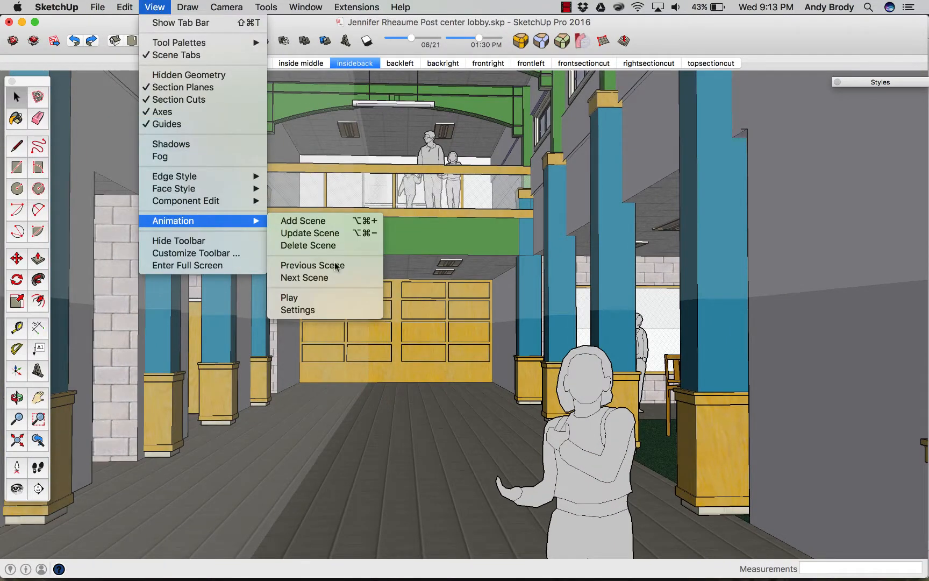
pyautogui.click(317, 310)
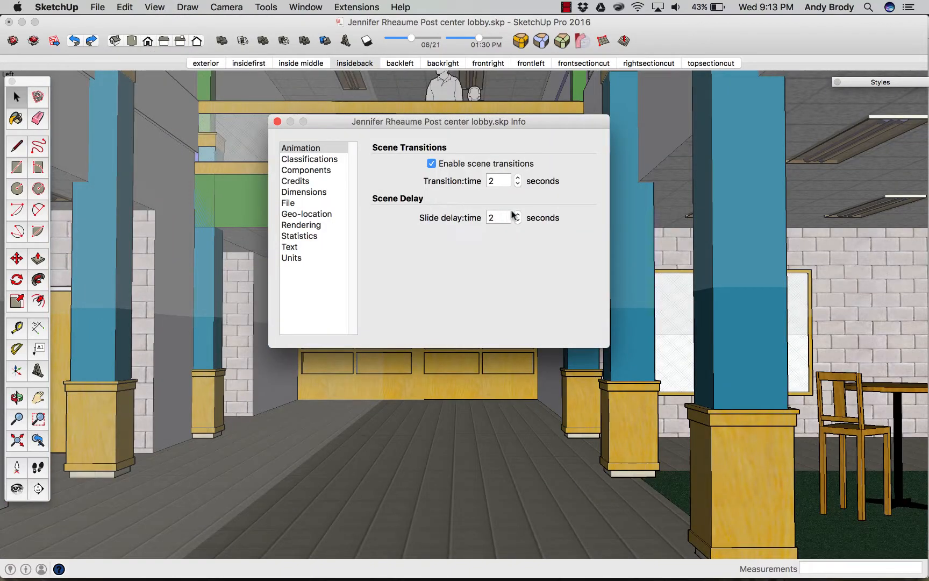
pyautogui.click(518, 221)
pyautogui.click(517, 221)
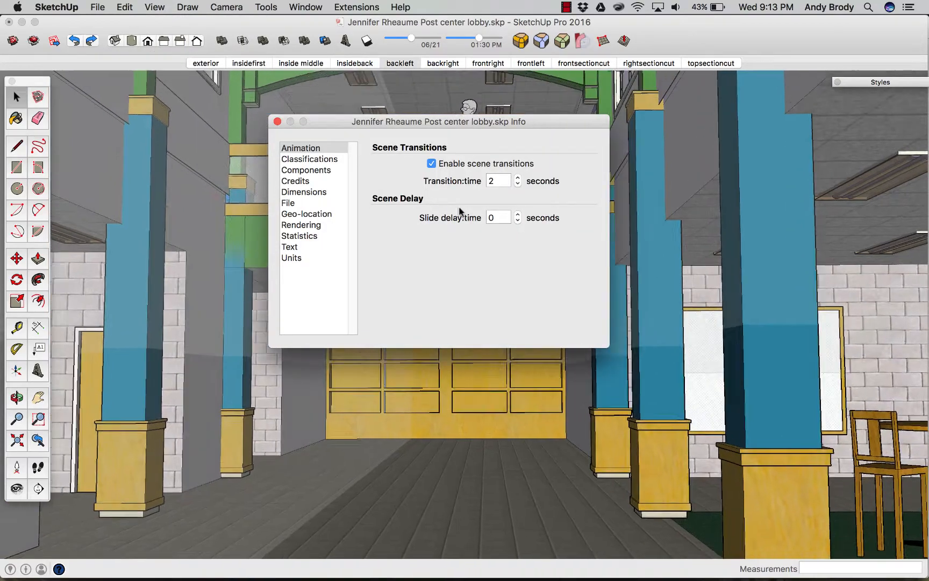
pyautogui.click(278, 121)
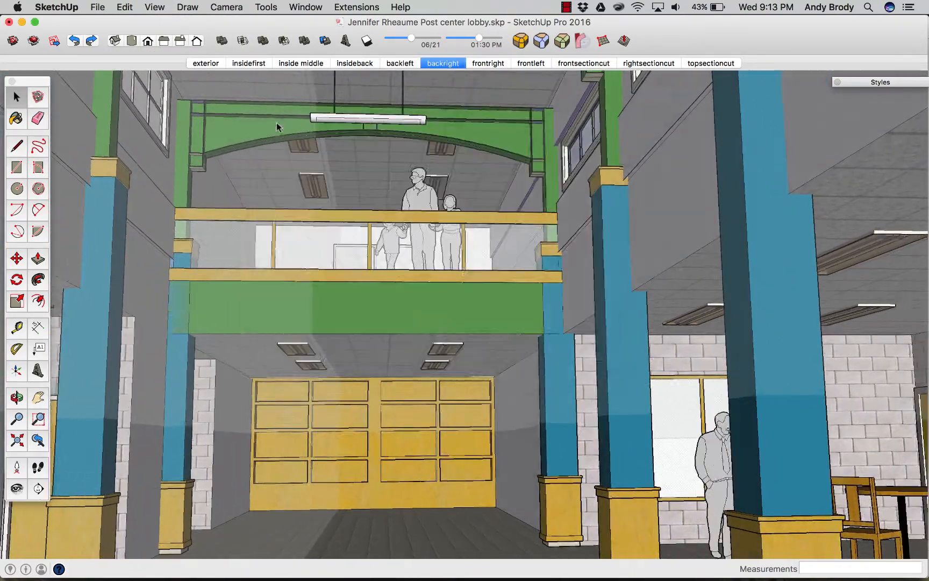
# Return to the exterior scene and view the whole building from outside with its section planes
pyautogui.click(215, 65)
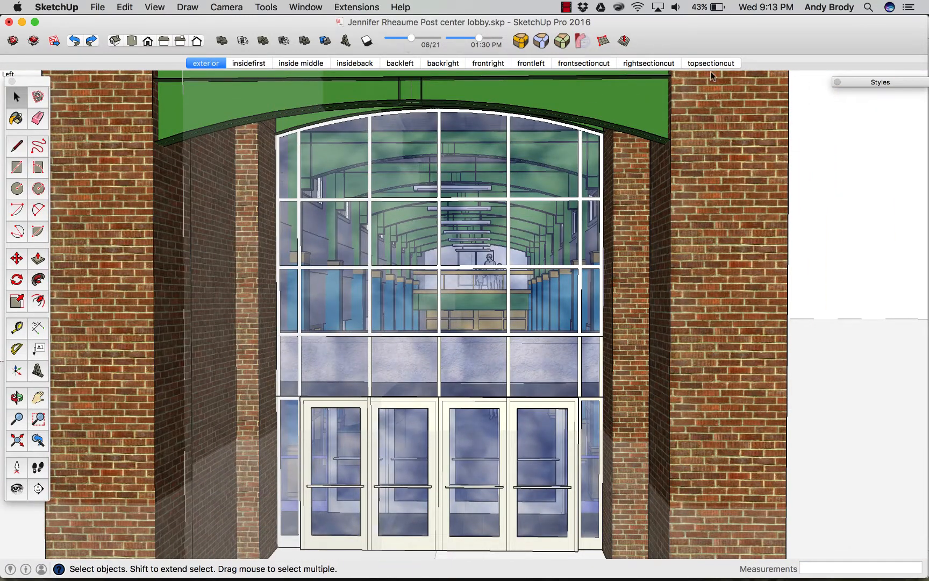
pyautogui.moveTo(694, 95); pyautogui.dragTo(422, 237, button='middle')
pyautogui.scroll(-3, 422, 238)
pyautogui.moveTo(356, 162); pyautogui.dragTo(275, 148, button='middle')
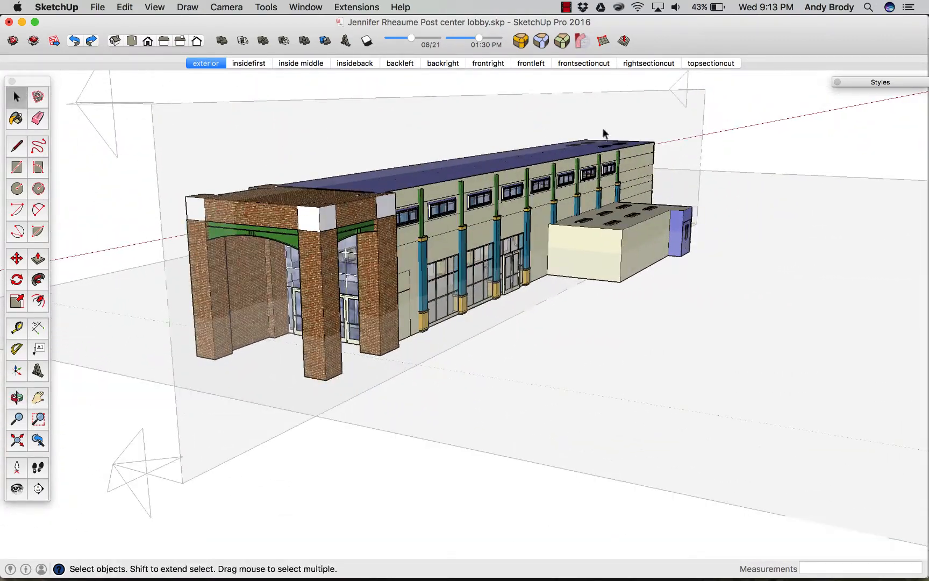
# Expand the Styles settings and display the rightsectioncut scene, viewing the cut lobby at an angle
pyautogui.click(855, 85)
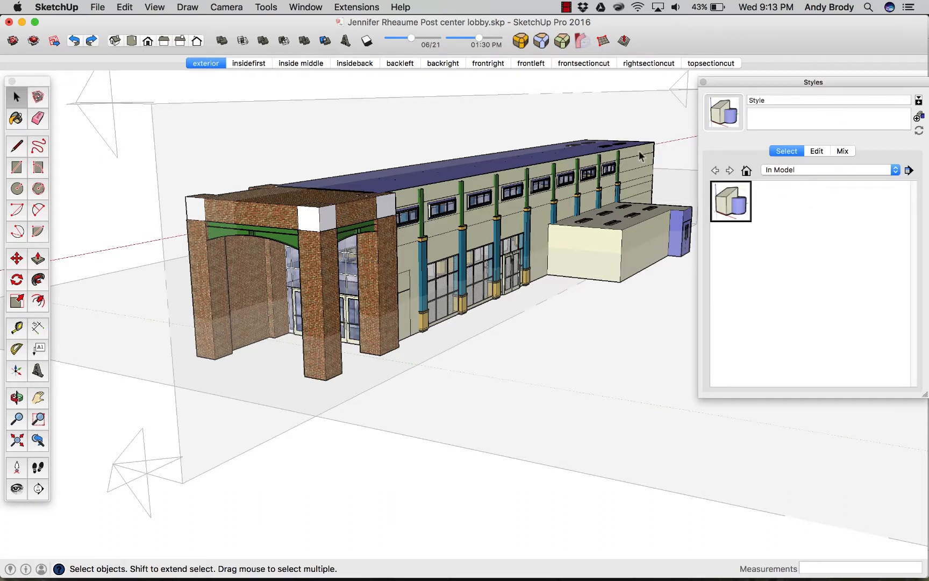
pyautogui.click(242, 62)
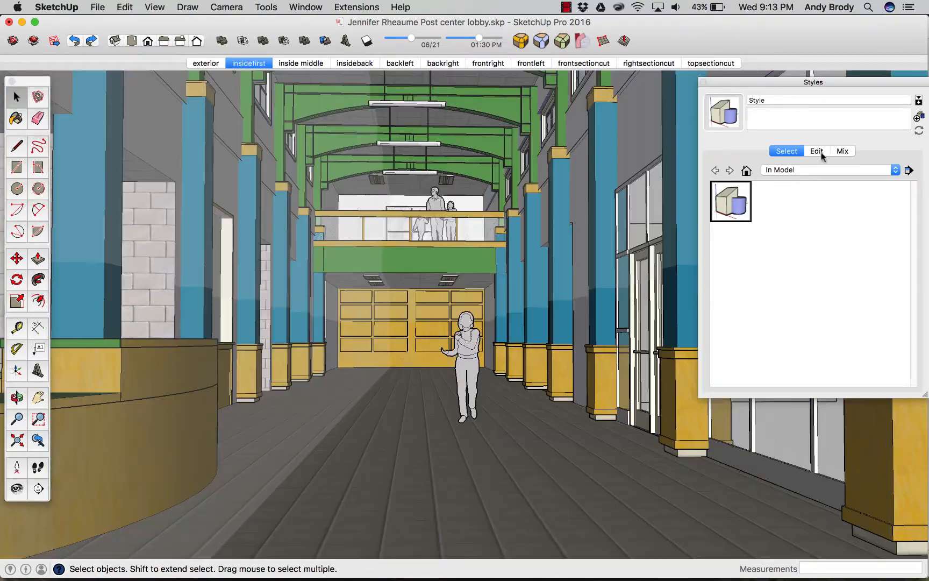
pyautogui.click(359, 64)
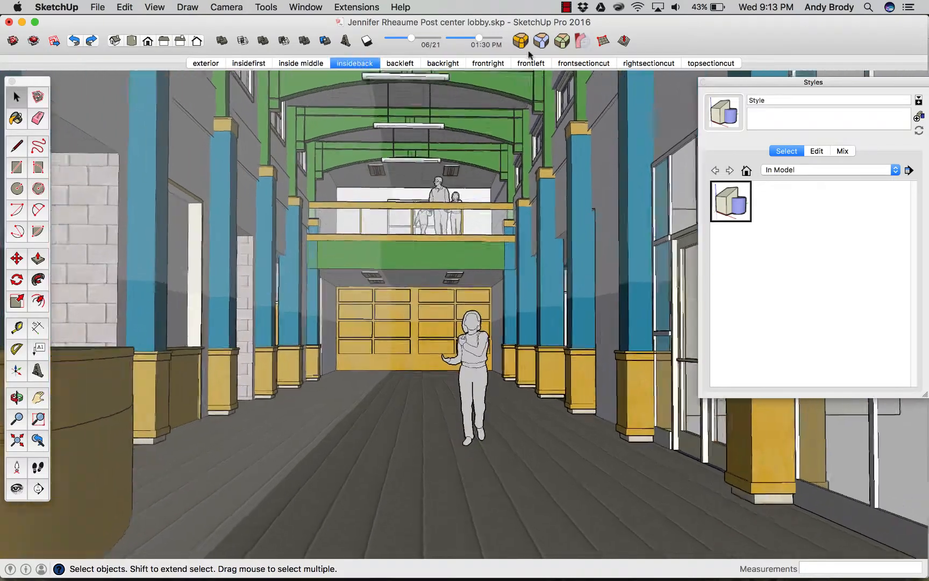
pyautogui.click(590, 63)
pyautogui.click(650, 63)
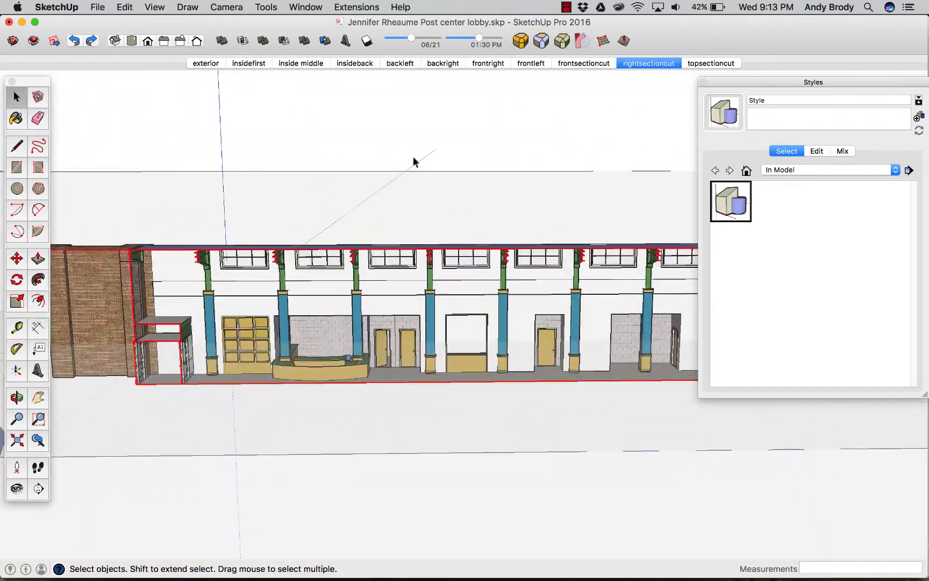
pyautogui.moveTo(305, 276); pyautogui.dragTo(565, 237, button='middle')
pyautogui.scroll(5, 451, 287)
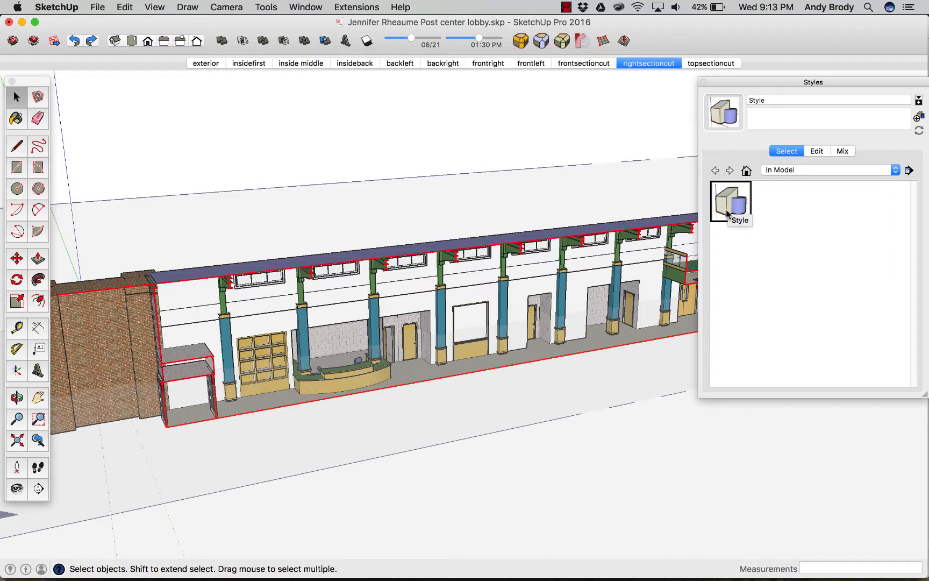
# Hide the section planes in the style's modeling settings
pyautogui.click(816, 151)
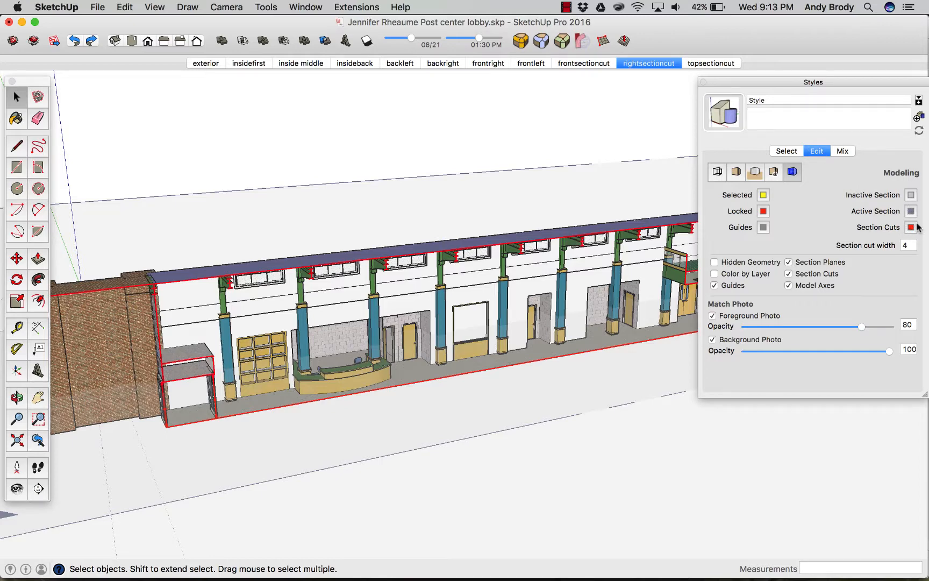
pyautogui.click(789, 262)
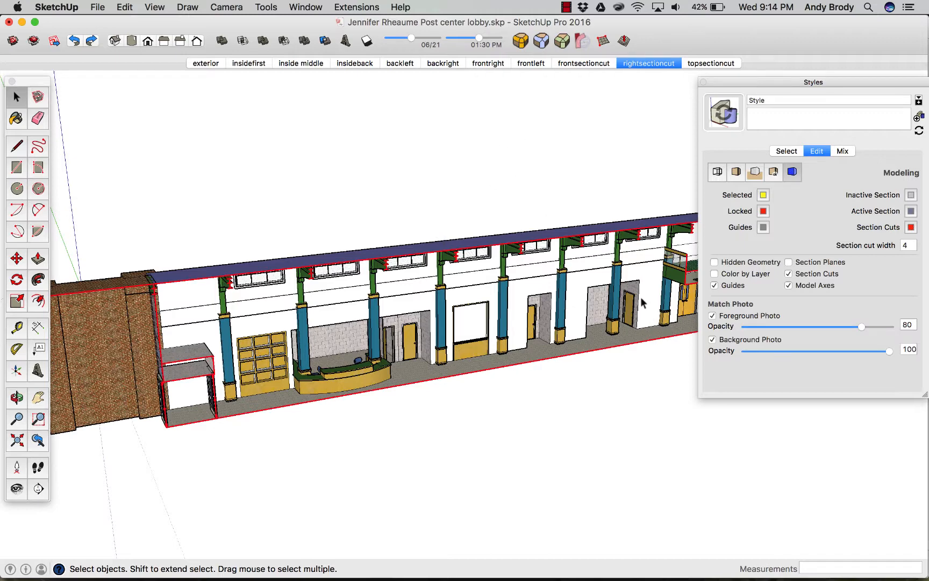
pyautogui.scroll(3, 640, 300)
pyautogui.scroll(-5, 608, 286)
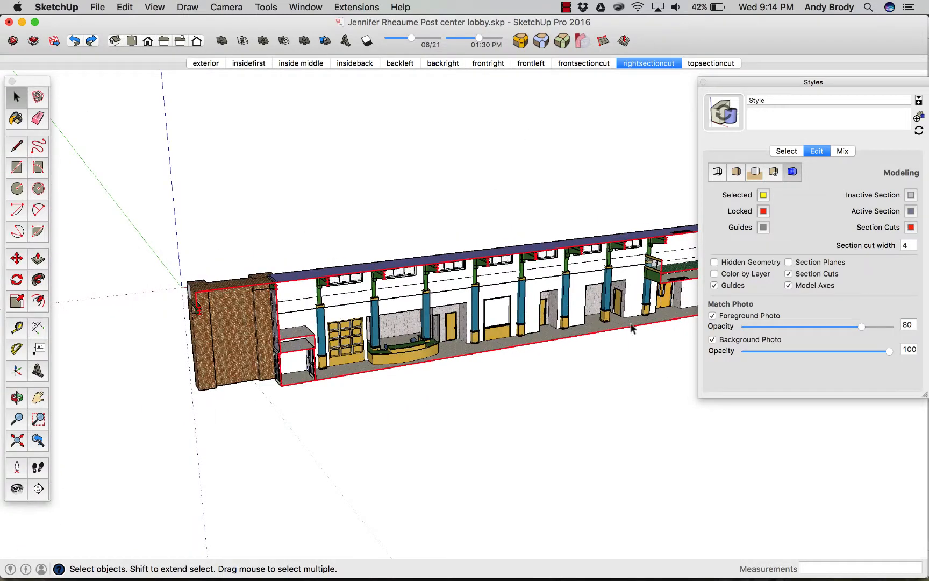
# Hide the model axes and guides in the style, and update the style with the changes
pyautogui.click(789, 286)
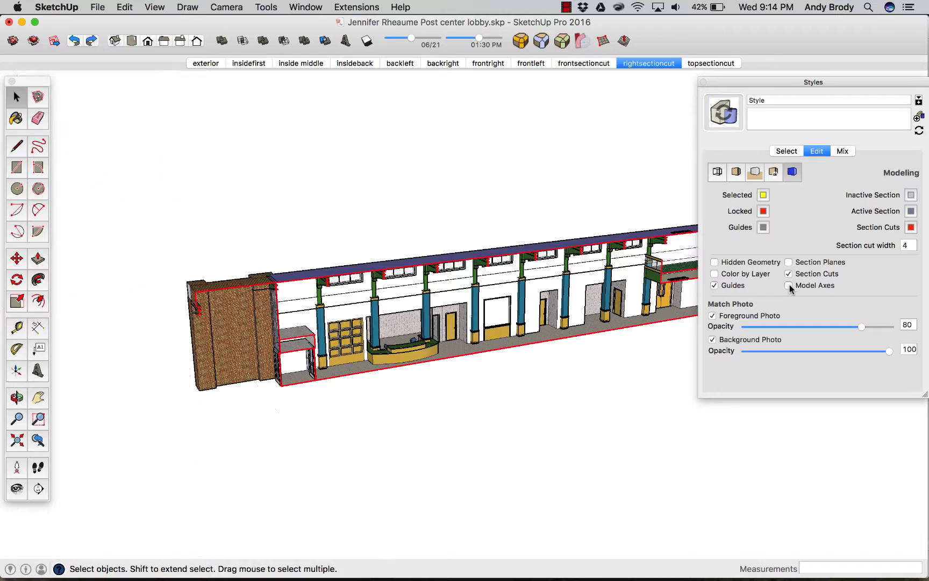
pyautogui.click(714, 286)
pyautogui.scroll(4, 364, 323)
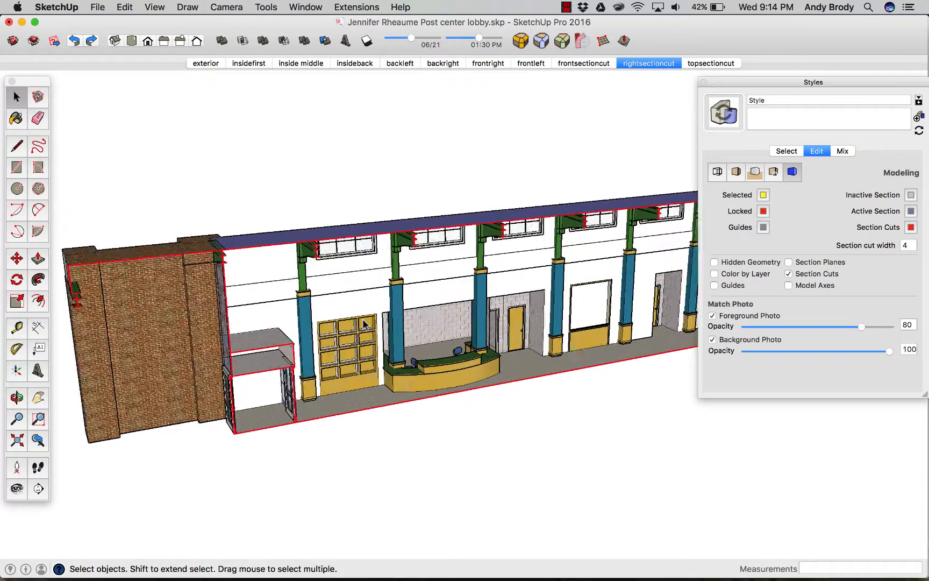
pyautogui.scroll(-1, 364, 323)
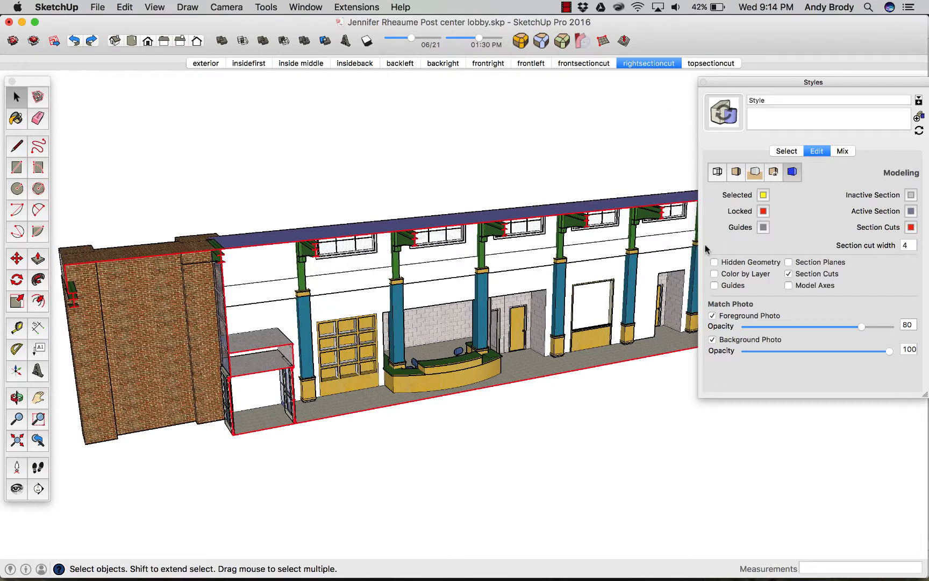
pyautogui.click(727, 120)
# Set the style's section cut color to Mocha
pyautogui.click(910, 228)
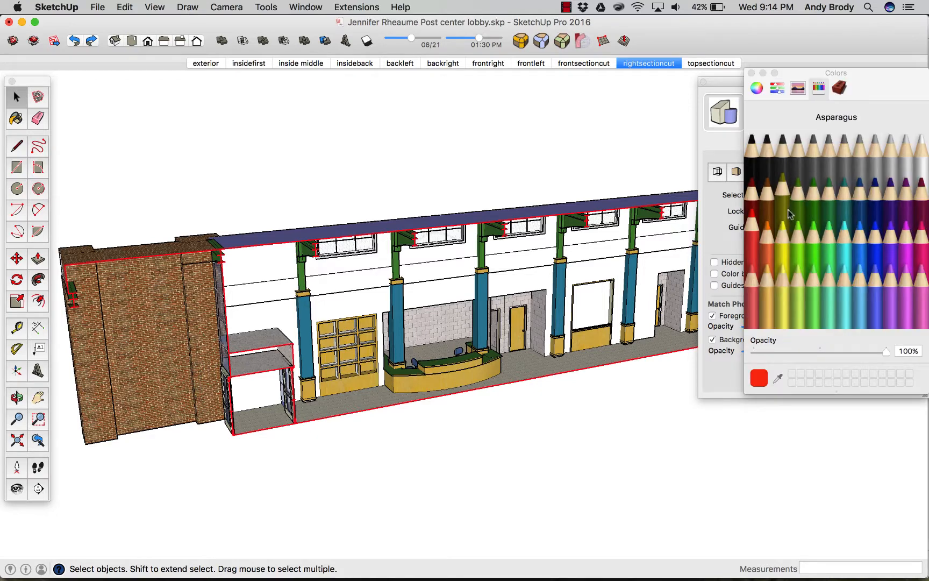
pyautogui.click(770, 210)
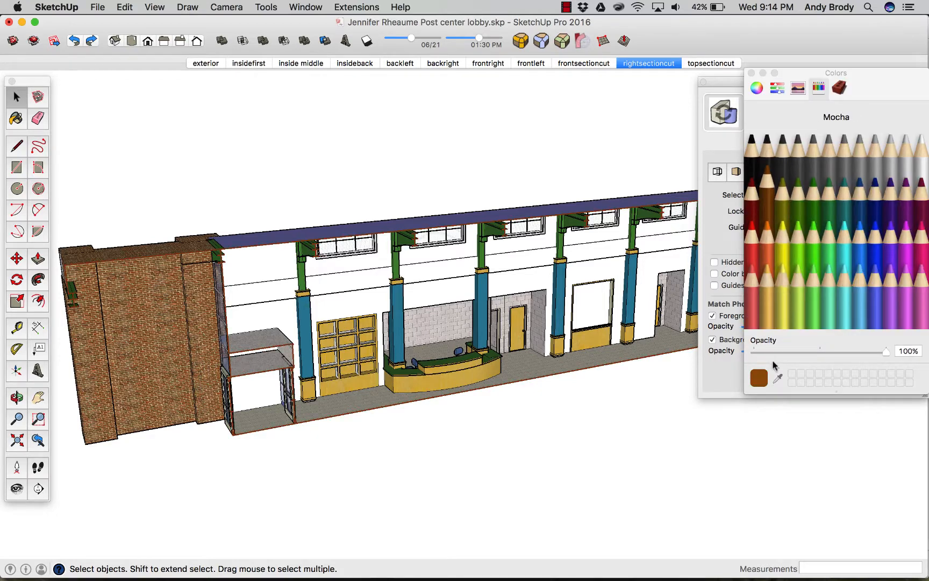
# Close the color picker and try section cut widths of 6 and 8 for the style
pyautogui.click(751, 73)
pyautogui.click(907, 245)
pyautogui.moveTo(909, 245); pyautogui.dragTo(902, 244)
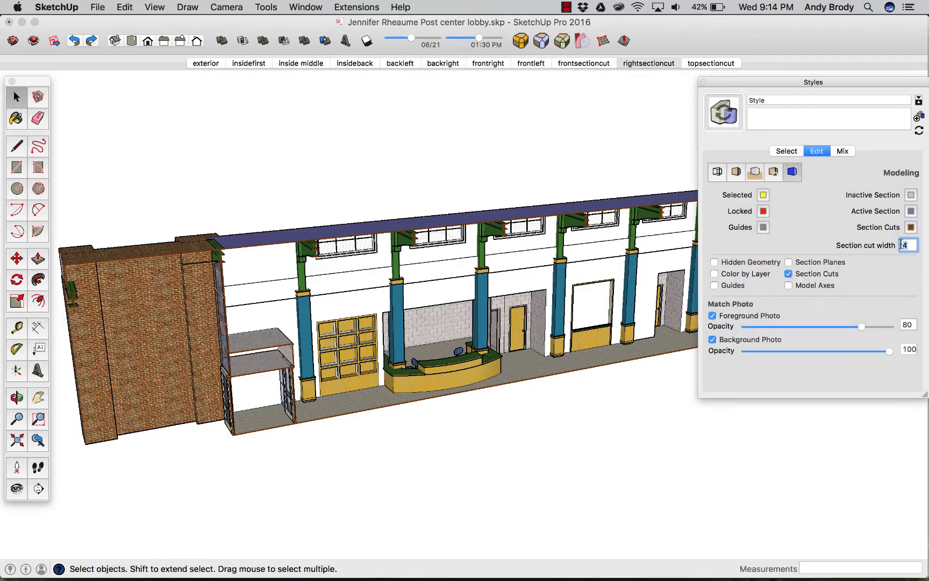
pyautogui.write('6')
pyautogui.press('Return')
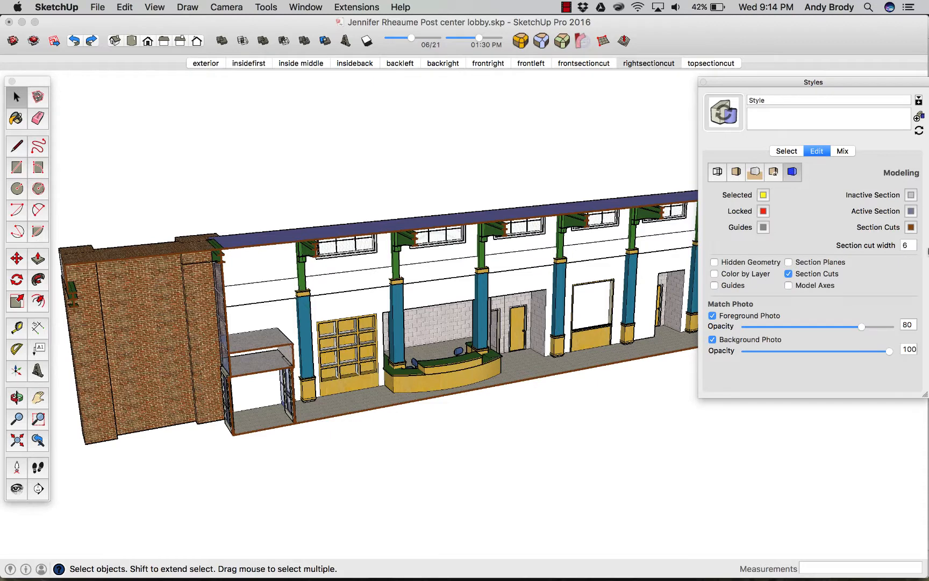
pyautogui.moveTo(909, 246); pyautogui.dragTo(901, 246)
pyautogui.write('8')
pyautogui.press('Return')
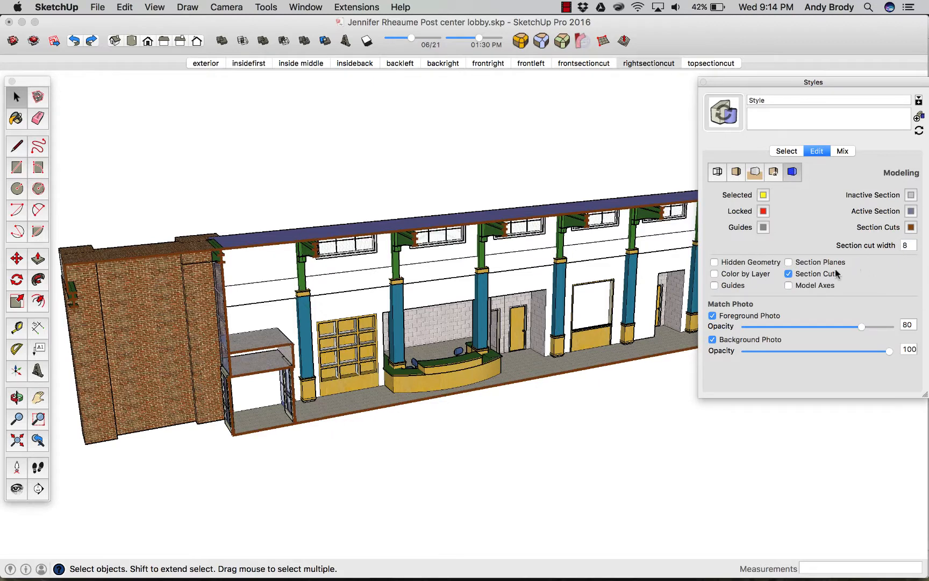
# Set the style's section cut width to 12 and update the style with the change
pyautogui.scroll(5, 258, 252)
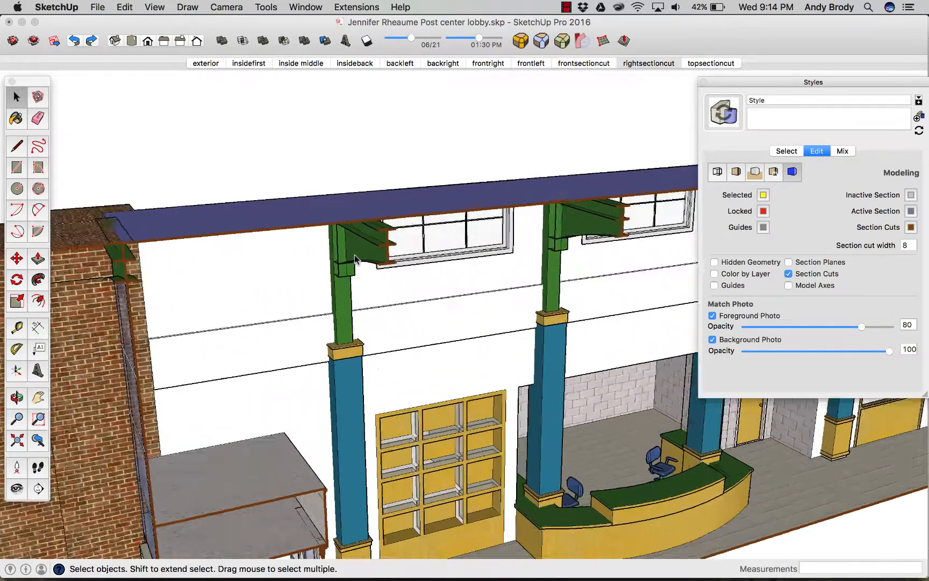
pyautogui.scroll(6, 354, 260)
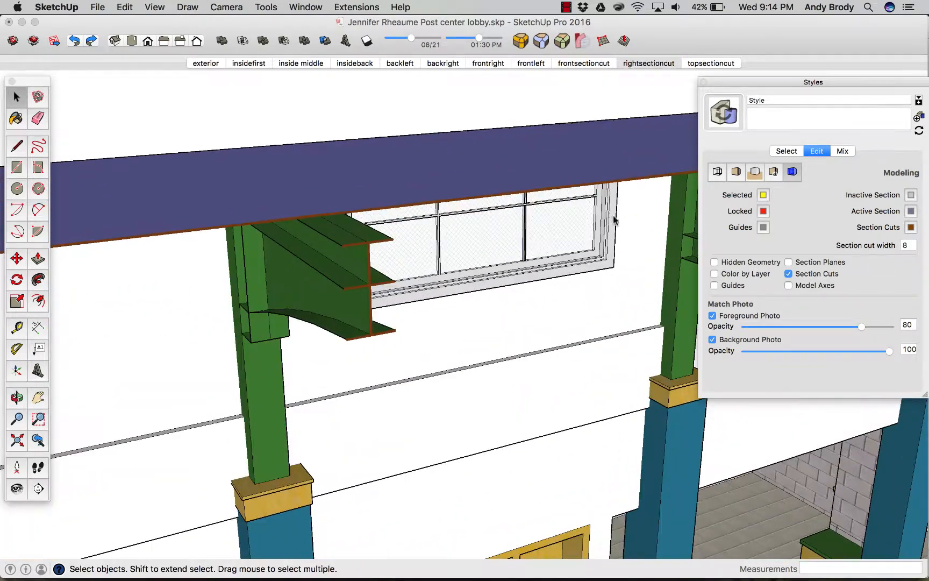
pyautogui.doubleClick(908, 246)
pyautogui.write('12')
pyautogui.press('Return')
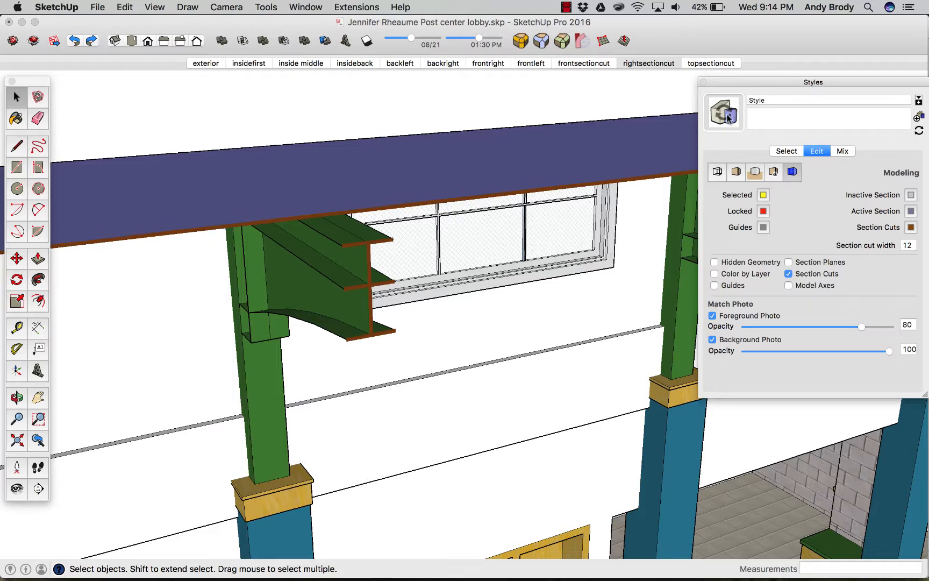
# Display the exterior scene and turn off watermark display in the style
pyautogui.click(218, 66)
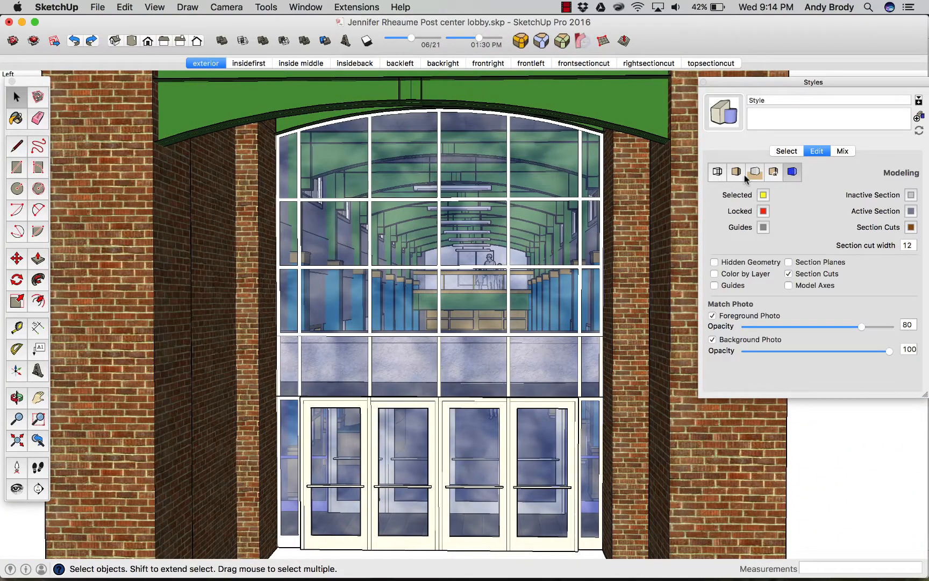
pyautogui.click(774, 174)
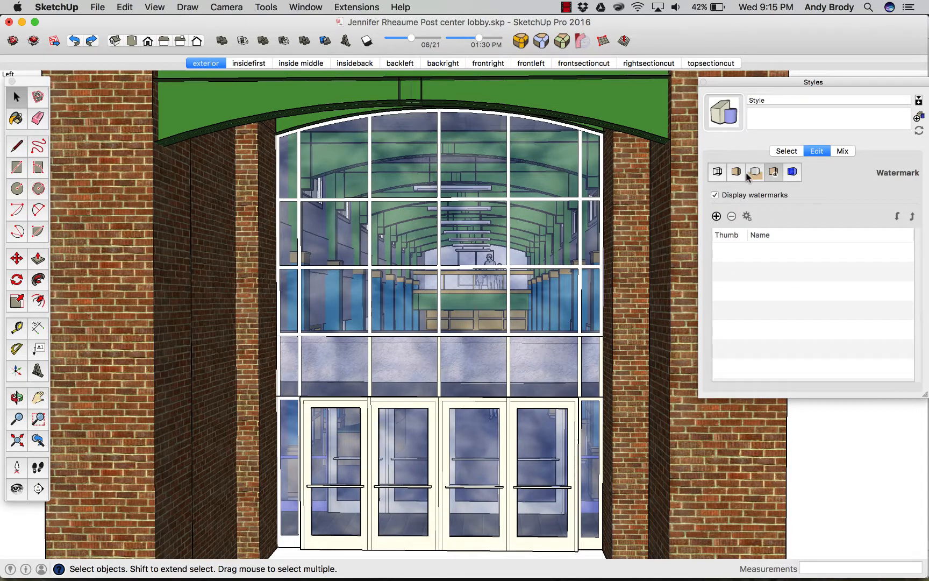
pyautogui.click(715, 195)
# Review the style's face and background settings and bring up its edge settings
pyautogui.click(737, 174)
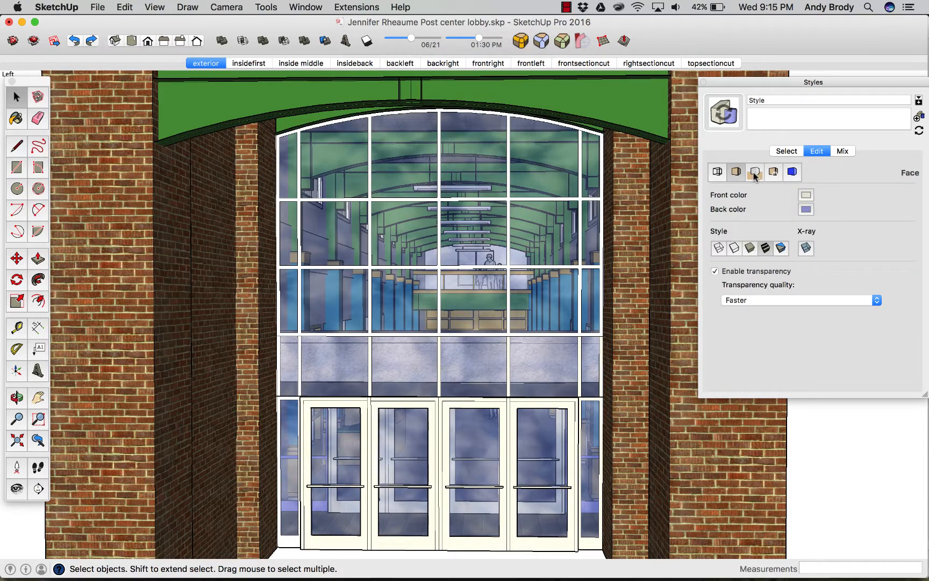
pyautogui.click(756, 172)
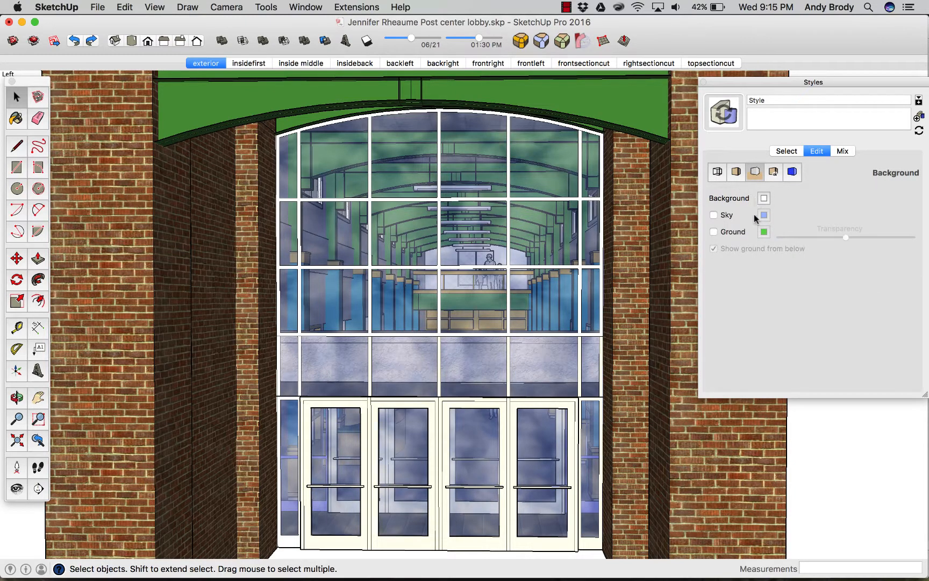
pyautogui.click(737, 172)
pyautogui.click(719, 173)
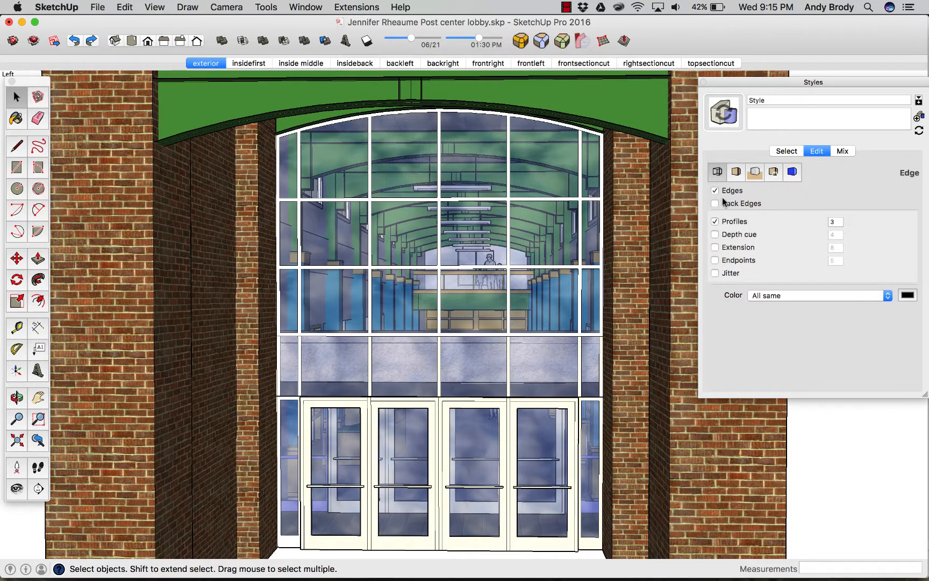
# Enable depth cue, extension, endpoints and jitter for the style's edges, and update the style
pyautogui.click(715, 235)
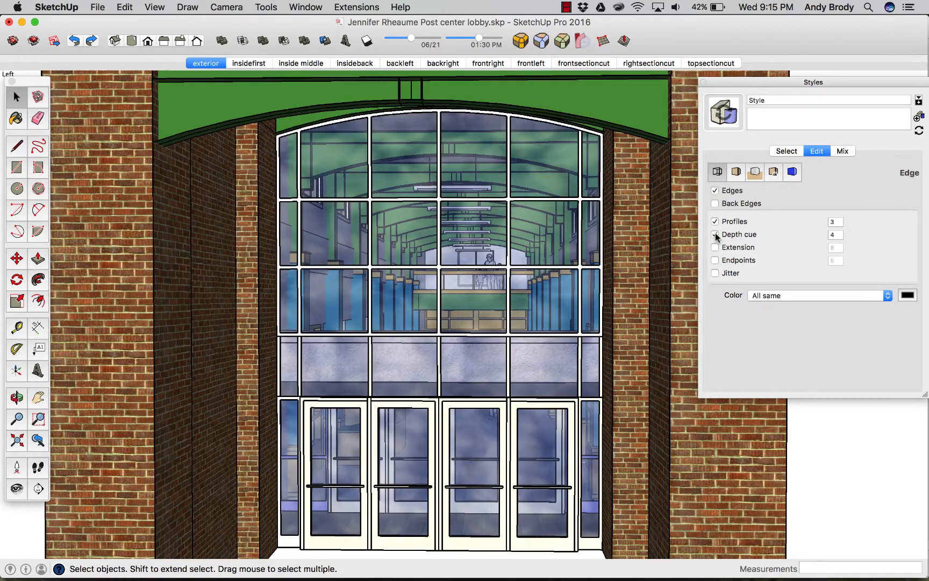
pyautogui.click(714, 248)
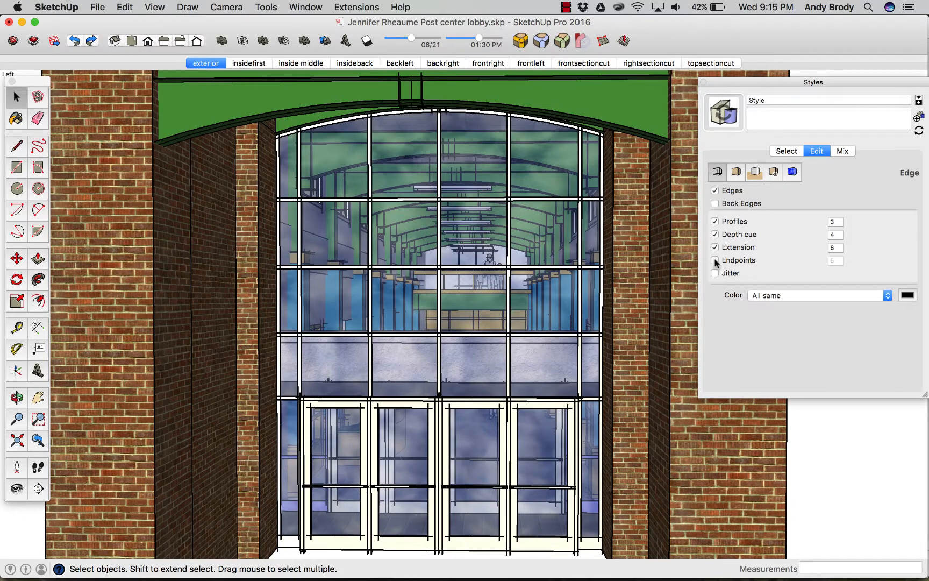
pyautogui.click(715, 261)
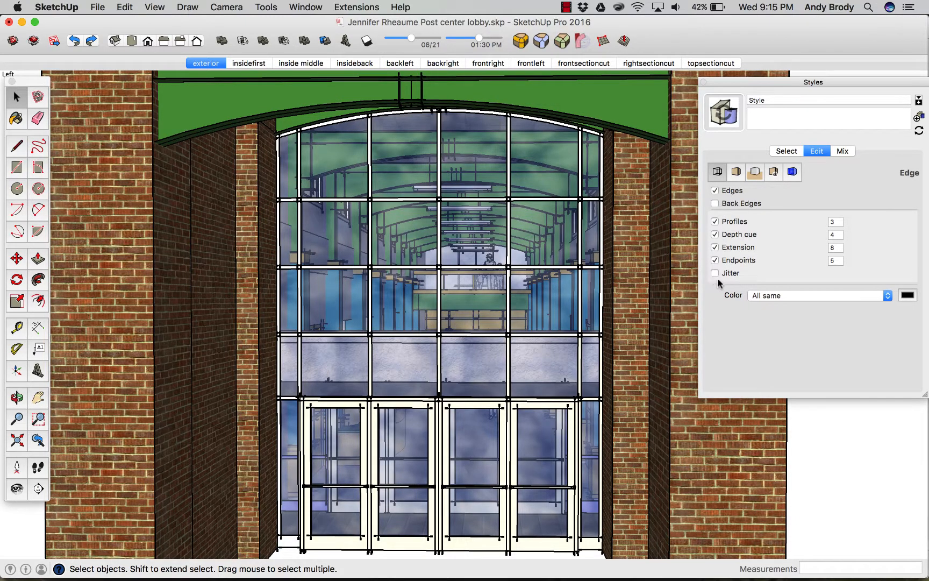
pyautogui.click(715, 273)
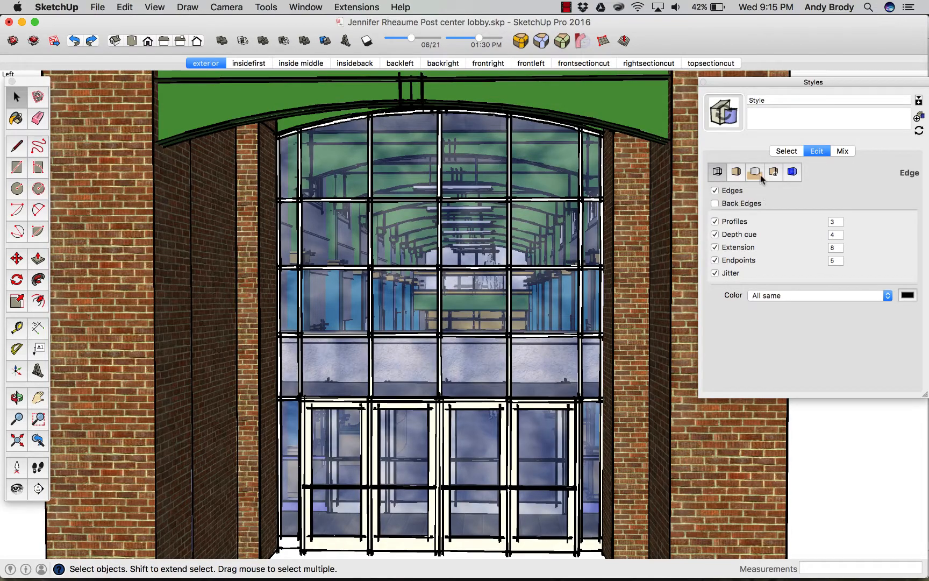
pyautogui.click(719, 111)
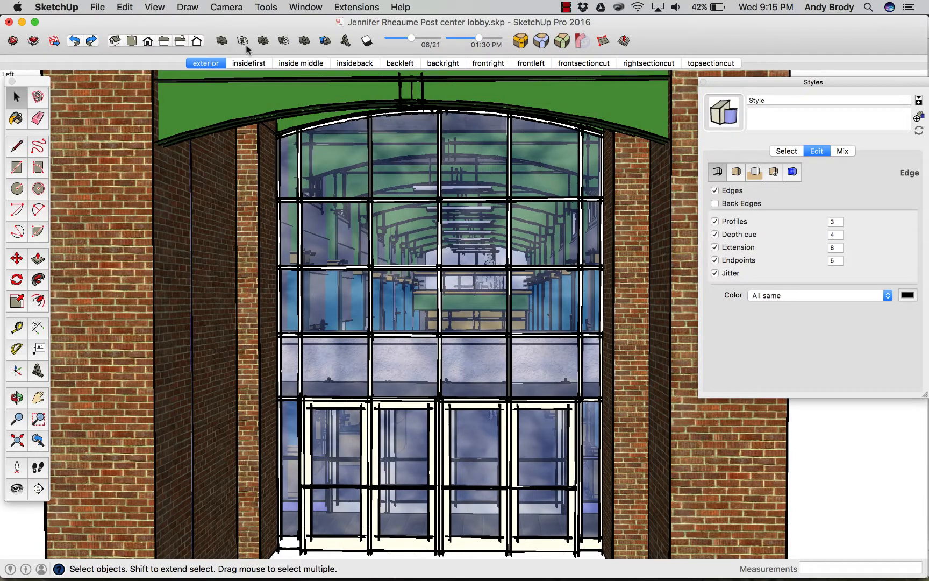
# Display the insidefirst scene, disable jitter, endpoints and extension for the edges while keeping depth cue, and update the style
pyautogui.click(249, 64)
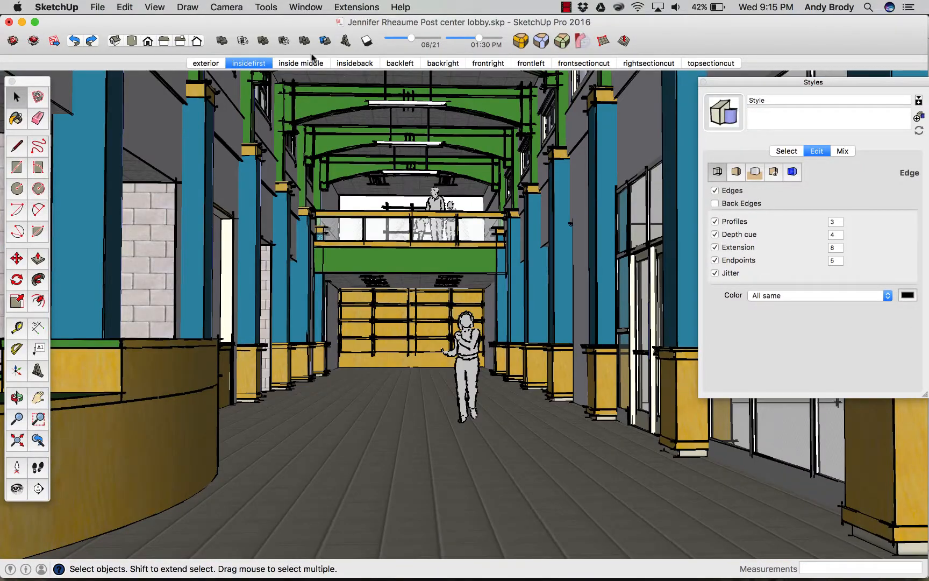
pyautogui.click(715, 272)
pyautogui.click(715, 259)
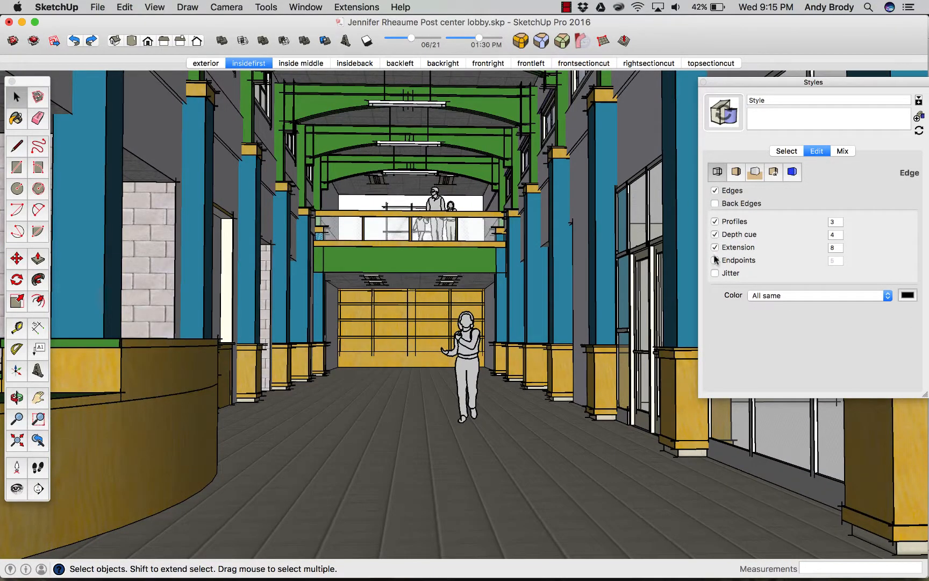
pyautogui.click(715, 246)
pyautogui.click(715, 234)
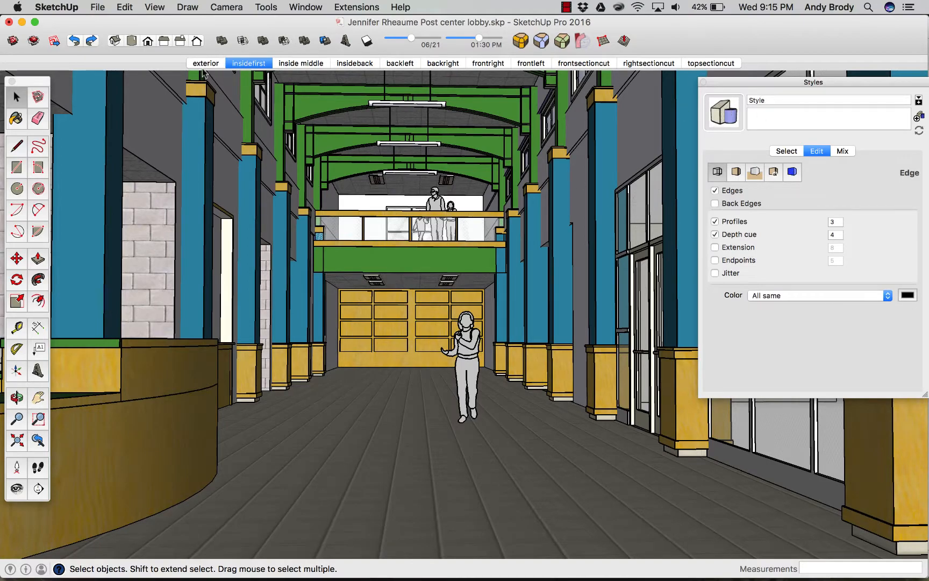
# Play through the scenes from exterior to frontsectioncut in order to check the edge style in each
pyautogui.click(206, 65)
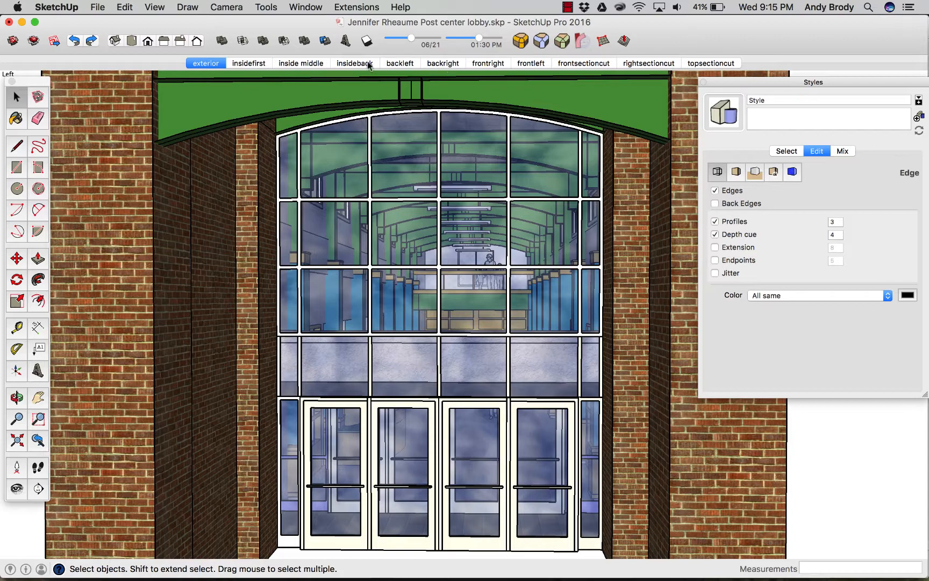
pyautogui.click(255, 63)
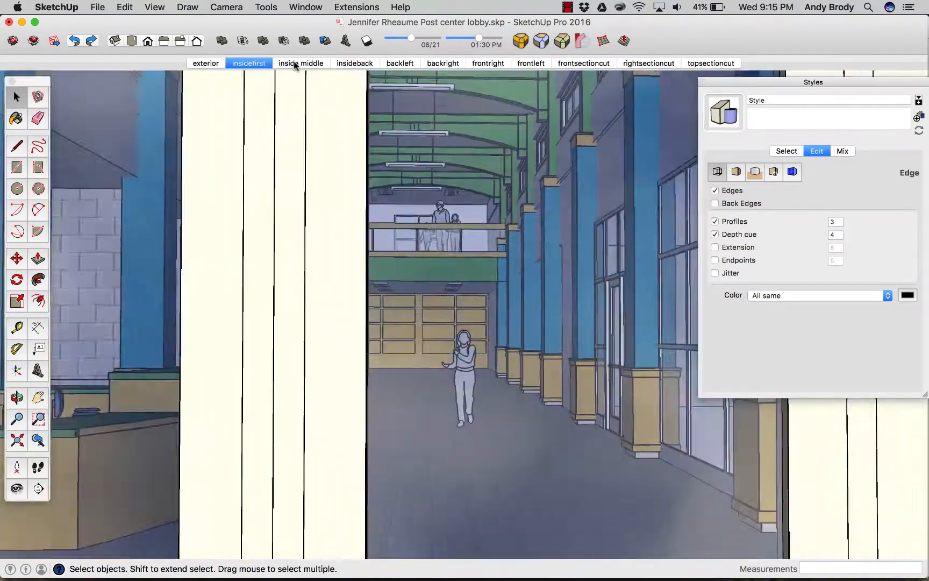
pyautogui.click(297, 63)
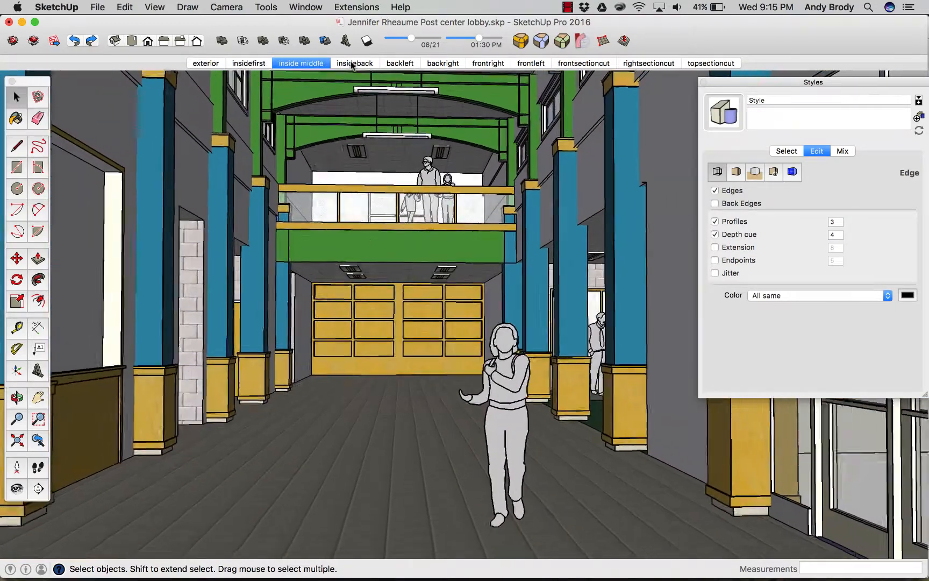
pyautogui.click(352, 63)
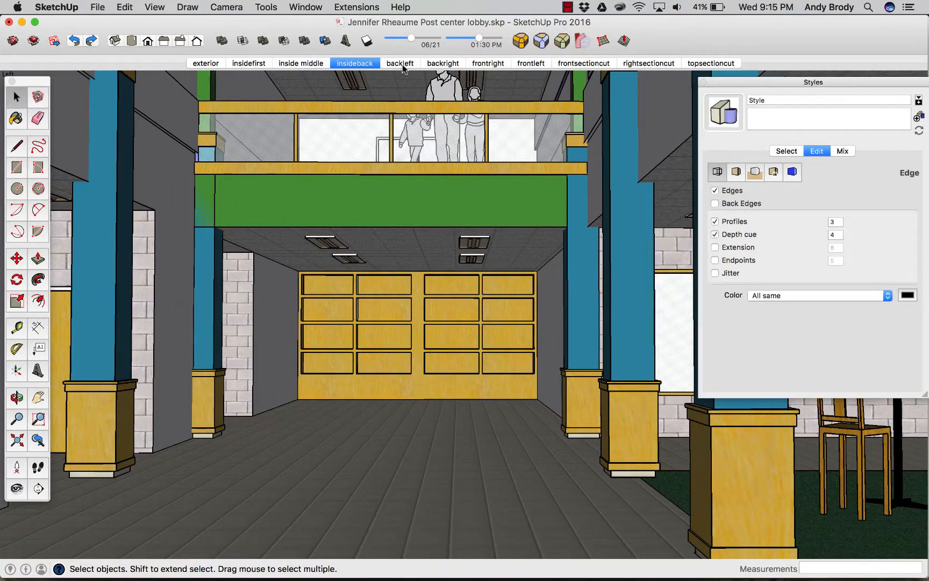
pyautogui.click(401, 64)
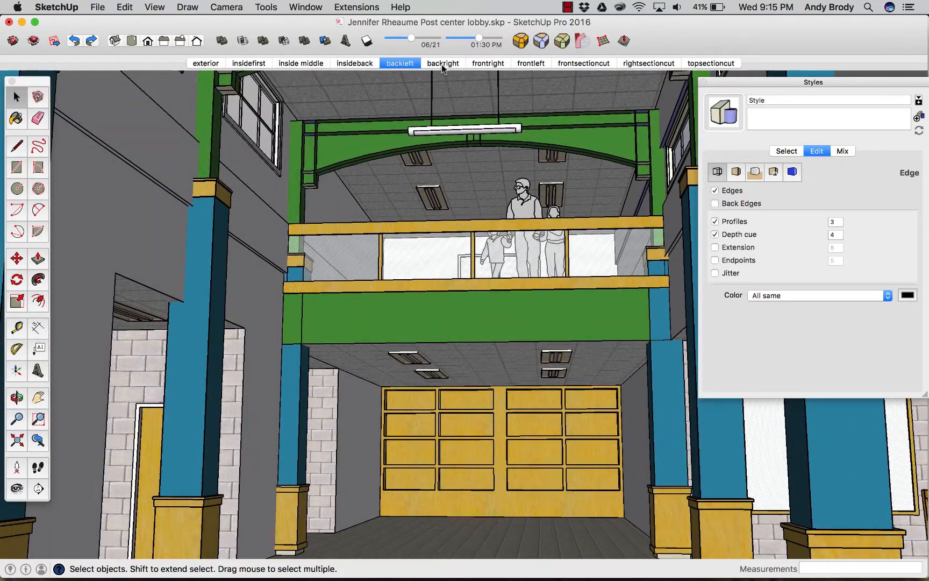
pyautogui.click(442, 64)
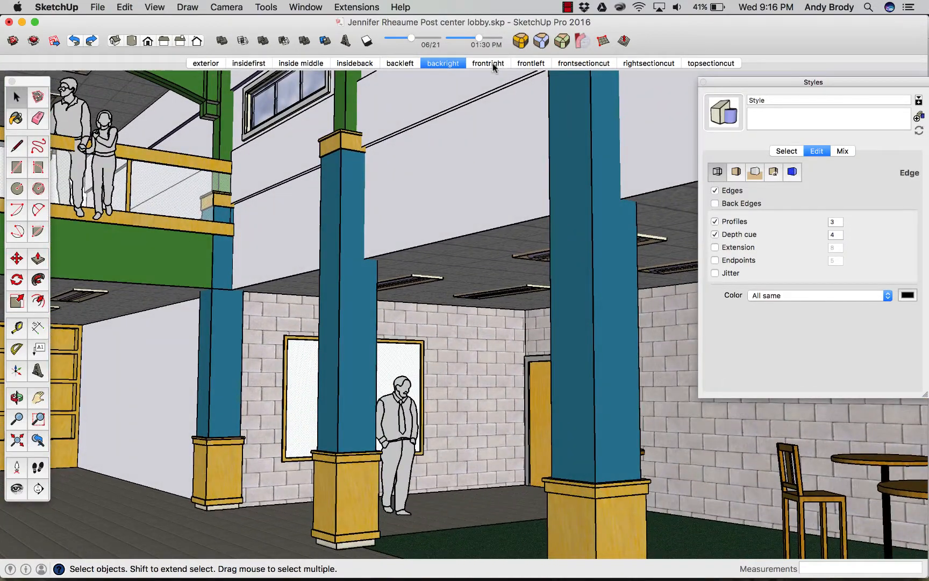
pyautogui.click(494, 63)
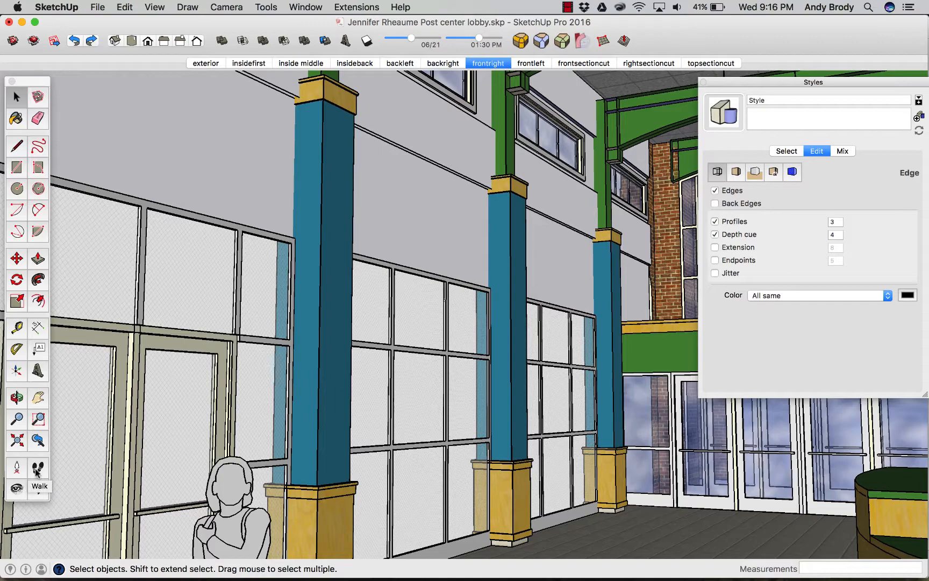
pyautogui.click(534, 63)
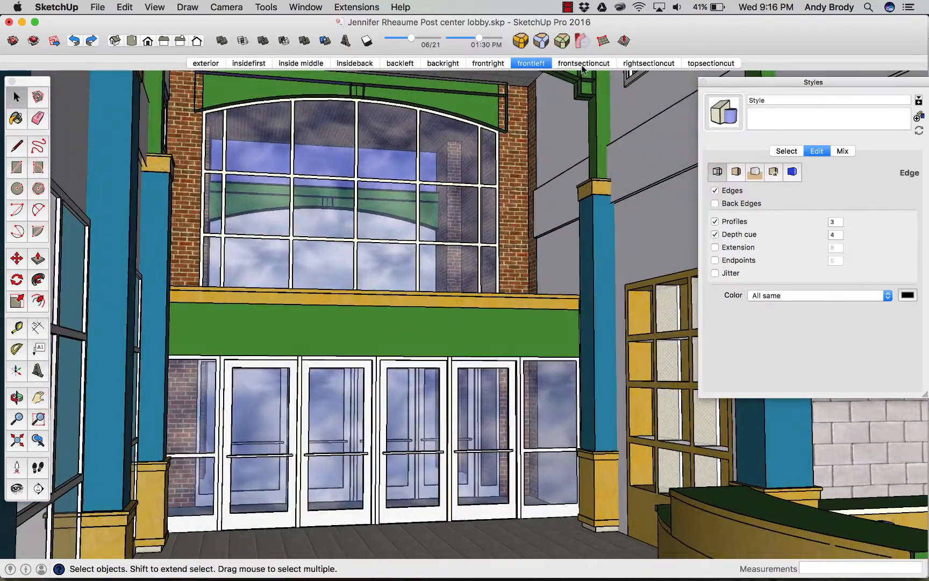
pyautogui.click(583, 64)
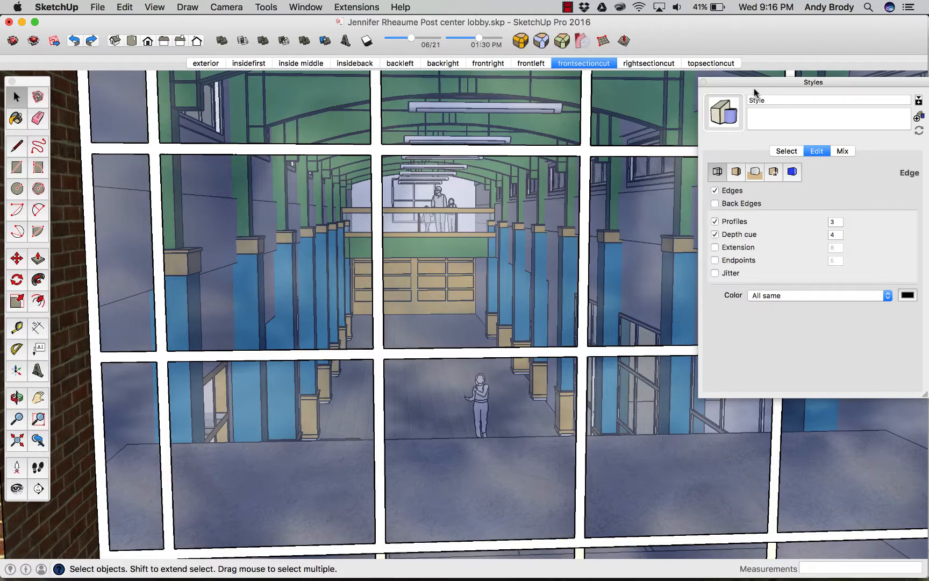
# Close the Styles settings, view the rightsectioncut scene and return to frontsectioncut
pyautogui.click(703, 82)
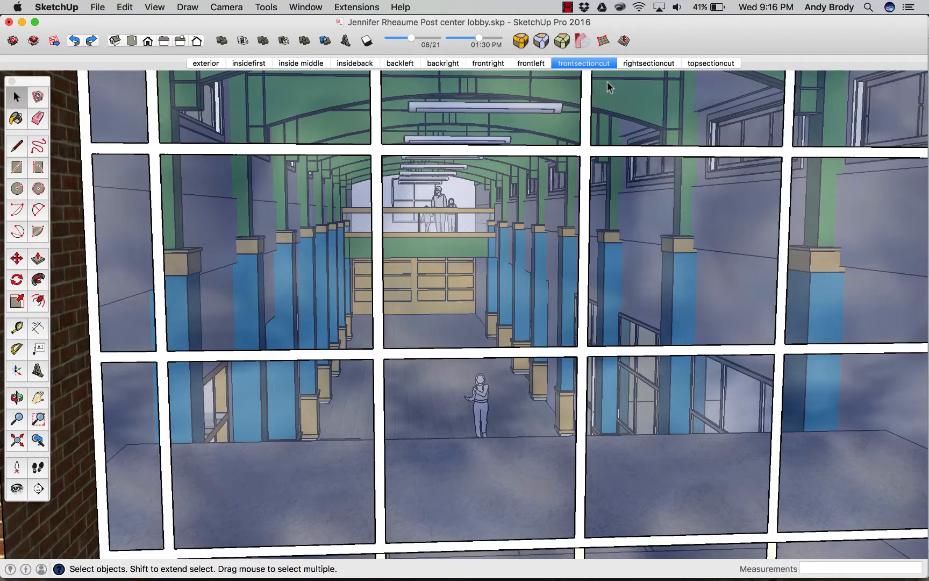
pyautogui.click(669, 63)
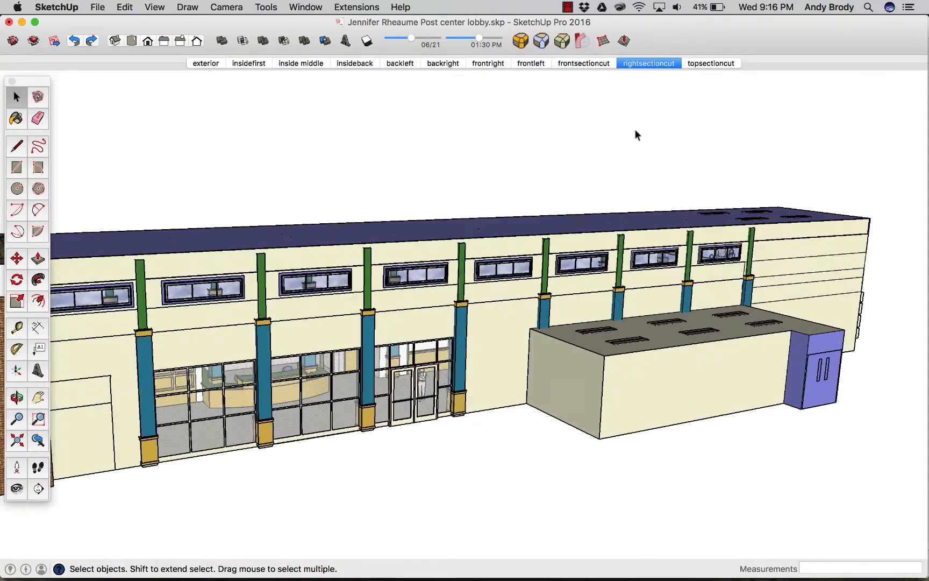
pyautogui.click(587, 63)
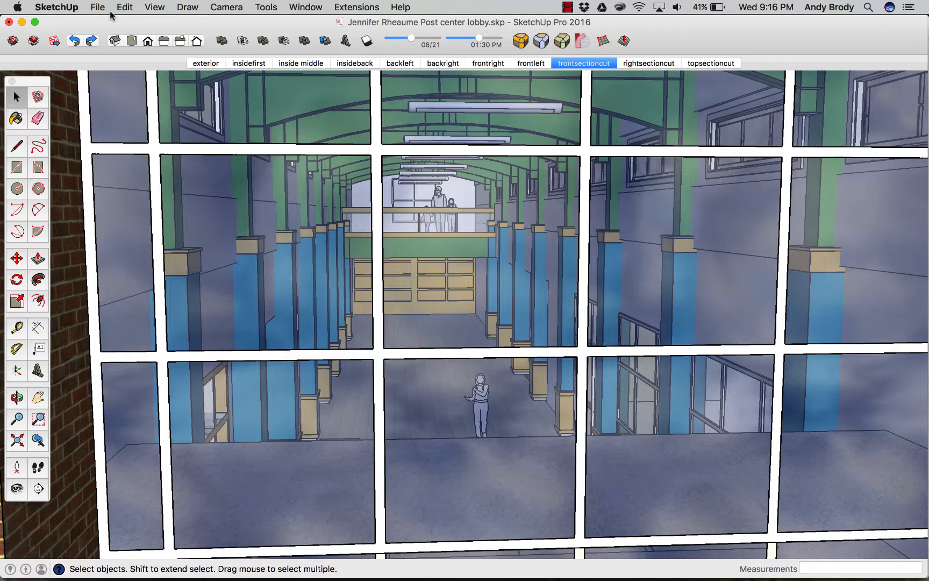
# Open the Scenes settings and exclude the frontsectioncut scene from the animation
pyautogui.click(317, 7)
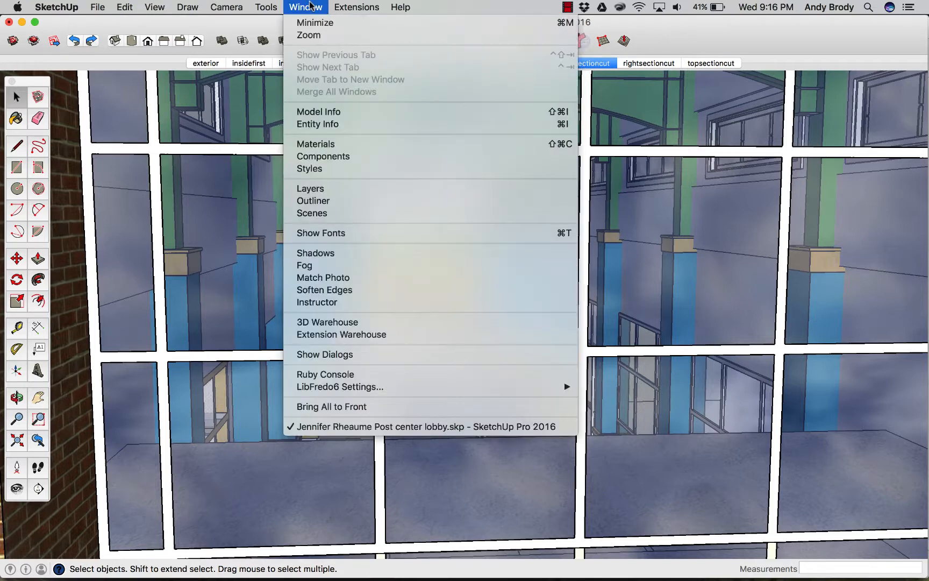
pyautogui.click(320, 213)
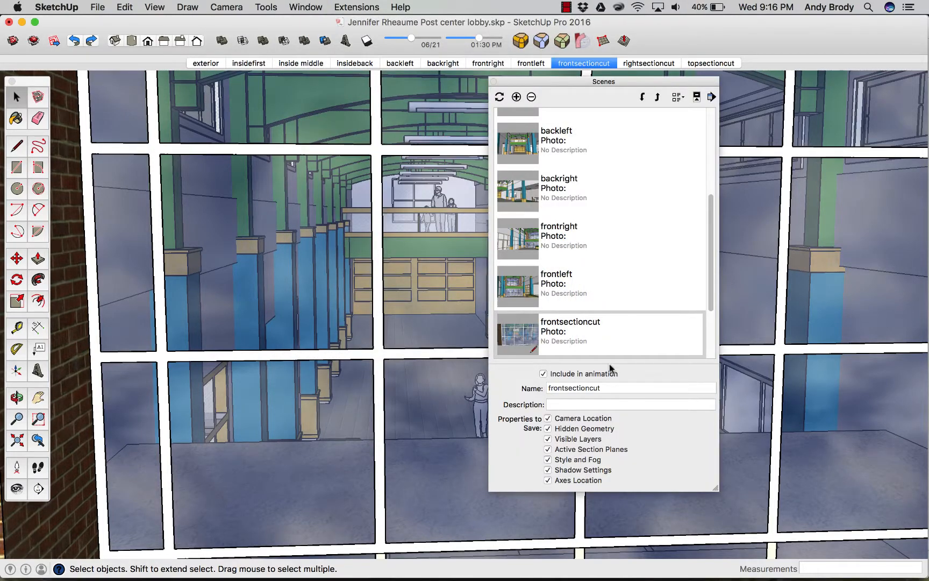
pyautogui.scroll(-2, 585, 318)
pyautogui.scroll(-3, 585, 316)
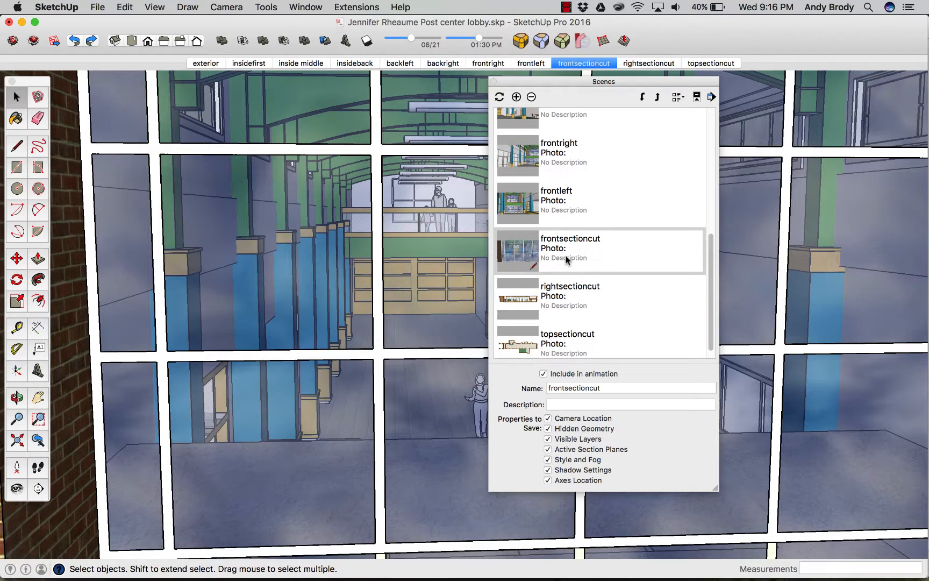
pyautogui.click(543, 374)
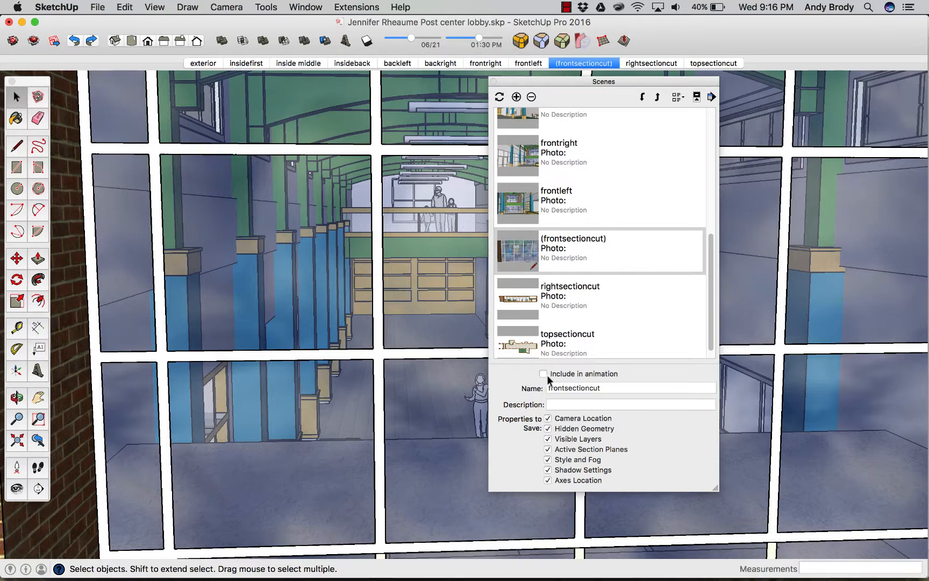
# Close the Scenes settings, view the frontleft and frontsectioncut scenes and return to the exterior scene
pyautogui.click(493, 82)
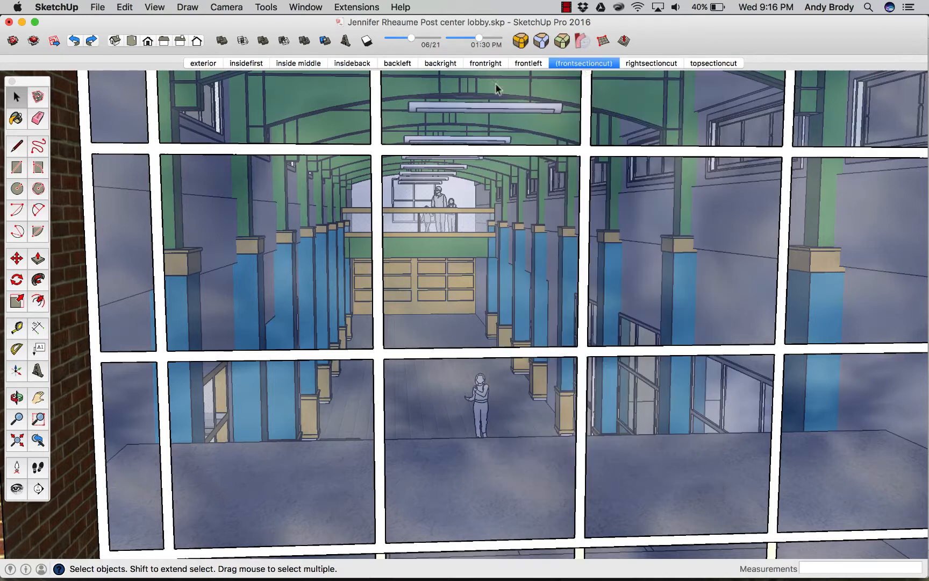
pyautogui.click(526, 66)
pyautogui.click(599, 64)
pyautogui.click(213, 66)
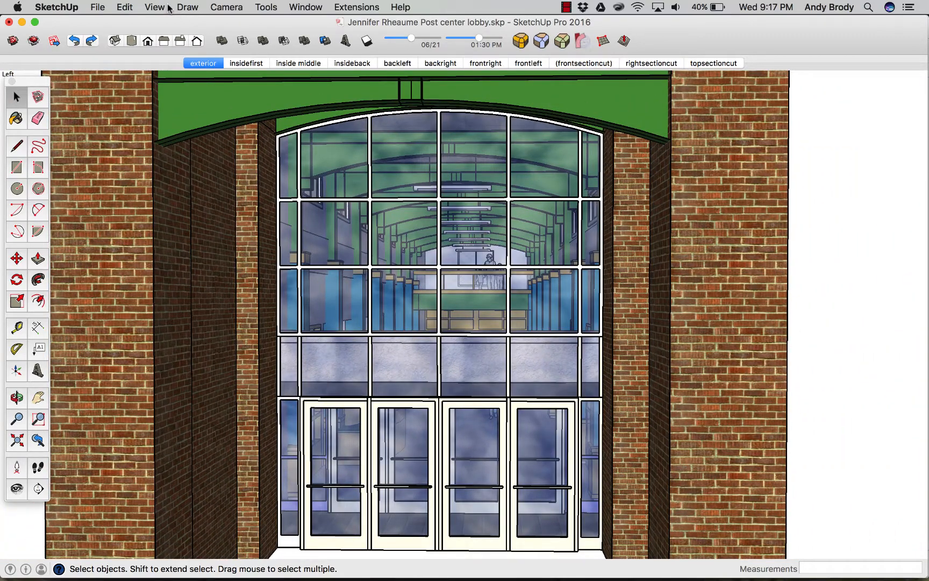
# Start an animation export in the Uncompressed (*.avi) format and open its export options
pyautogui.click(97, 8)
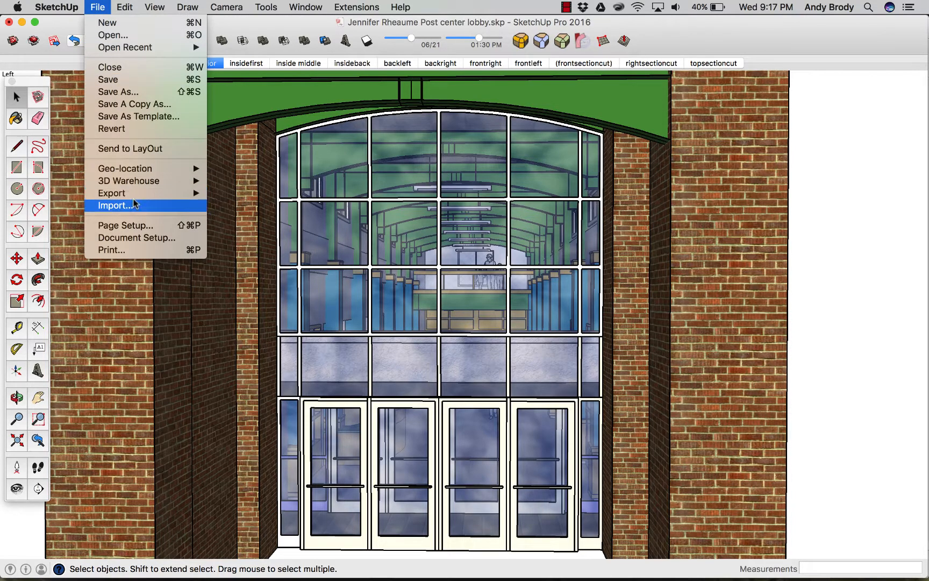
pyautogui.moveTo(139, 195)
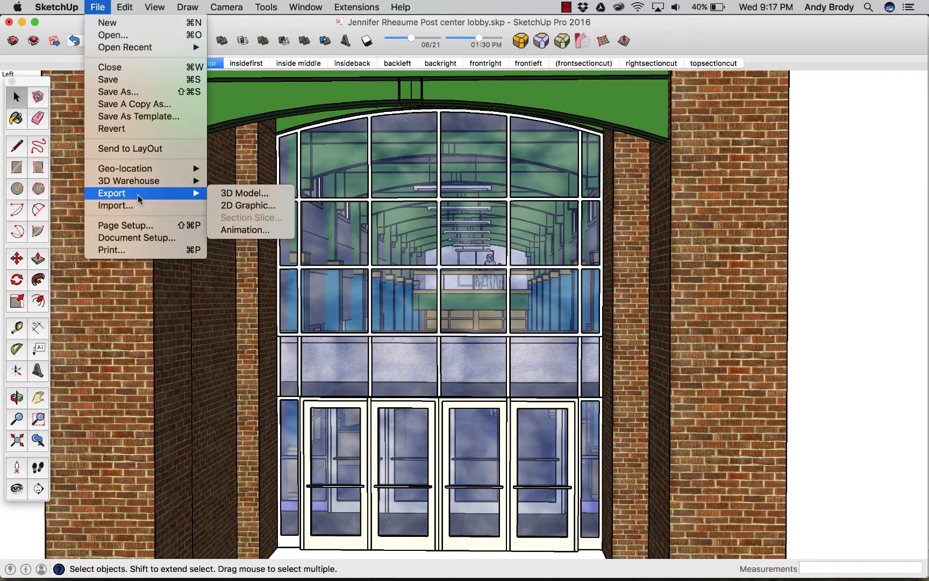
pyautogui.click(252, 230)
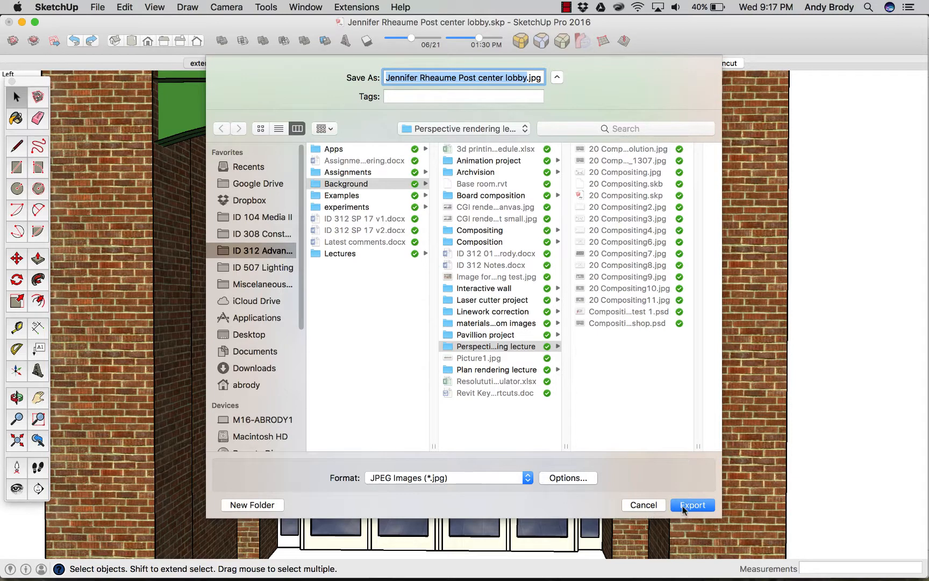
pyautogui.click(514, 484)
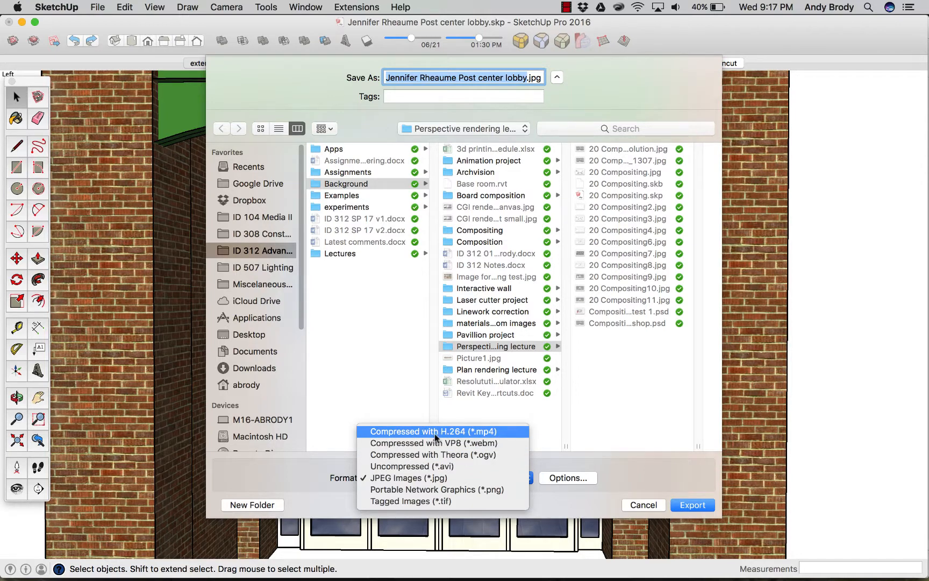
pyautogui.click(435, 467)
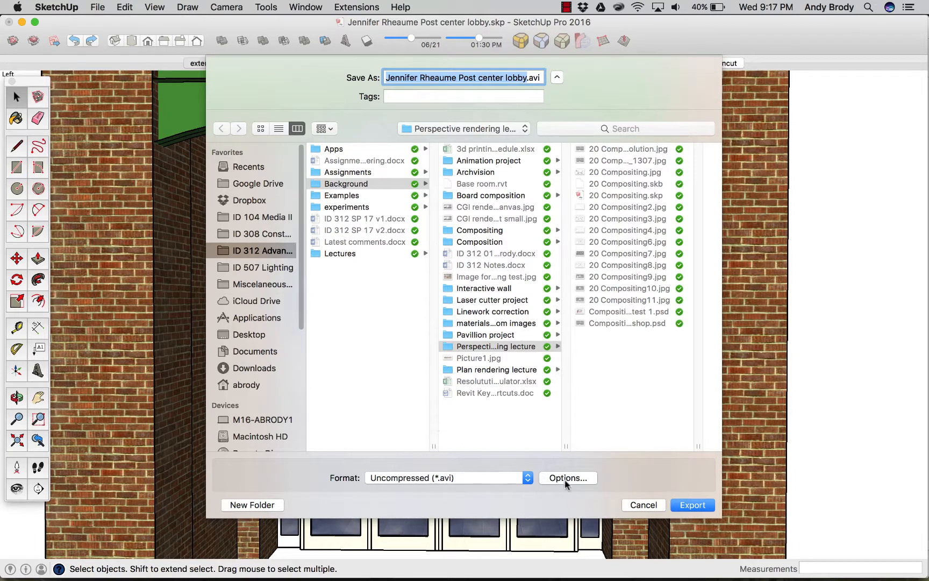
pyautogui.click(517, 478)
pyautogui.click(516, 480)
pyautogui.click(572, 478)
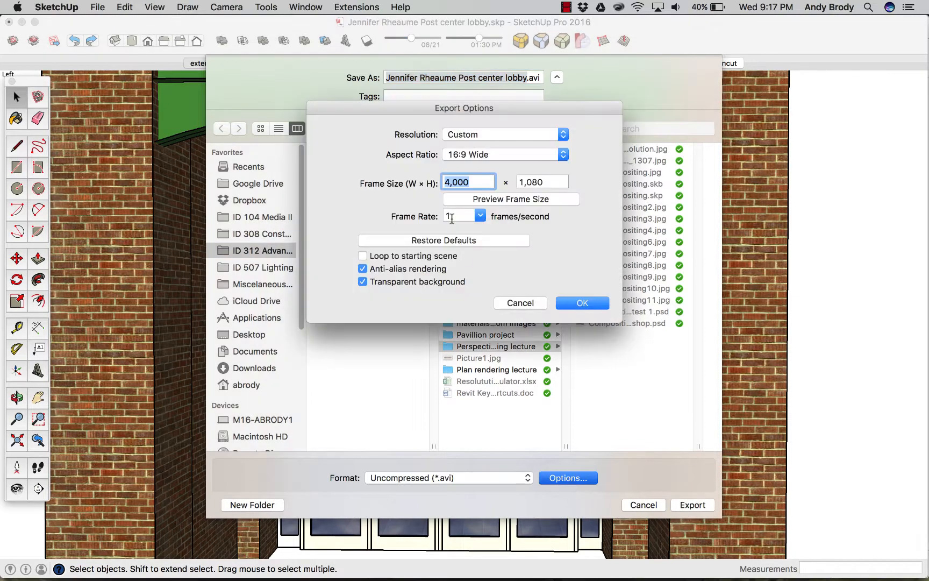
# Set the animation's resolution to 1080p Full HD and preview the frame size
pyautogui.click(519, 135)
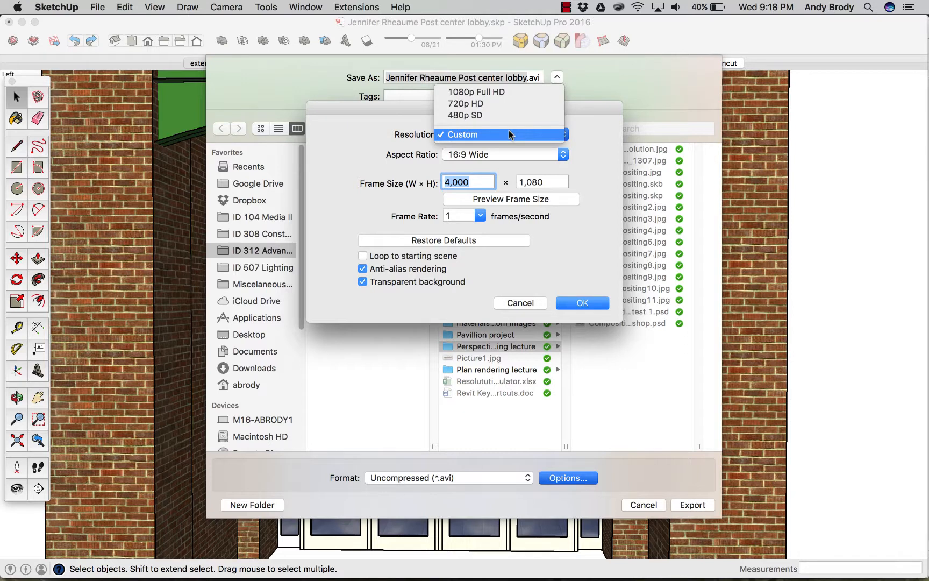
pyautogui.click(509, 92)
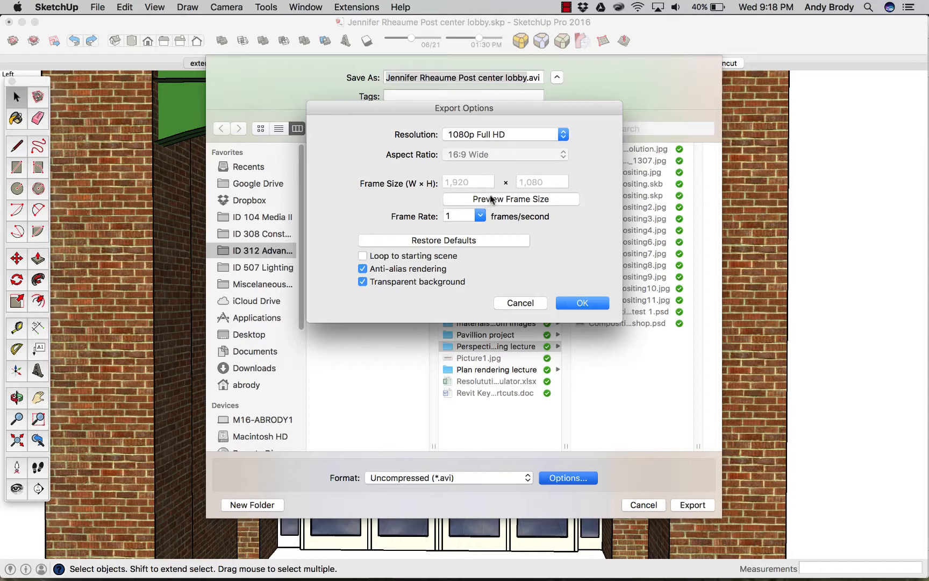
pyautogui.click(475, 135)
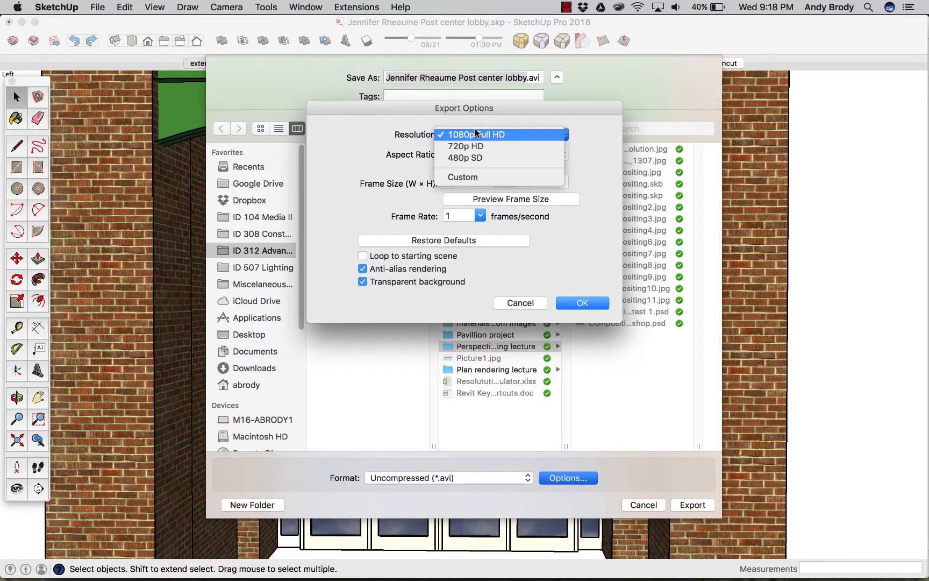
pyautogui.click(469, 134)
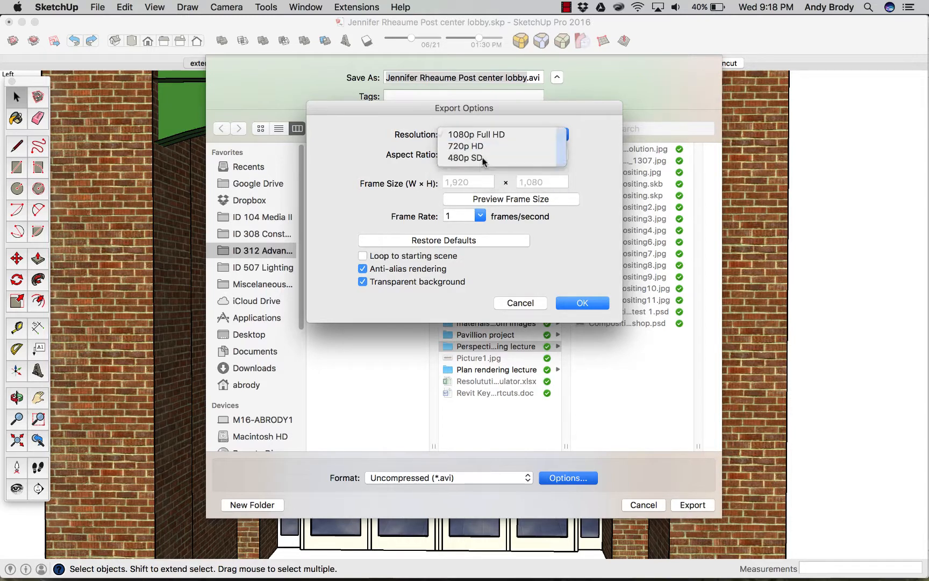
pyautogui.click(496, 200)
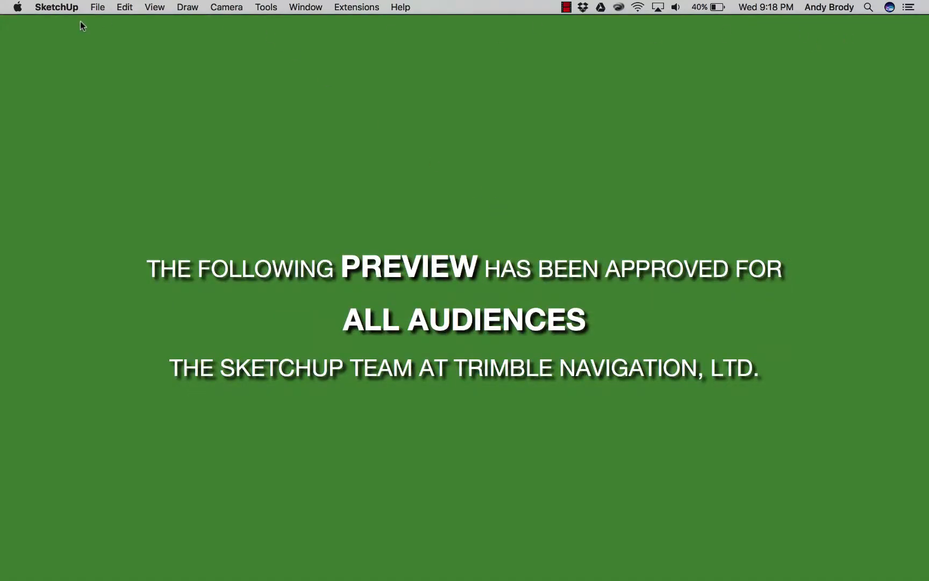
pyautogui.click(545, 179)
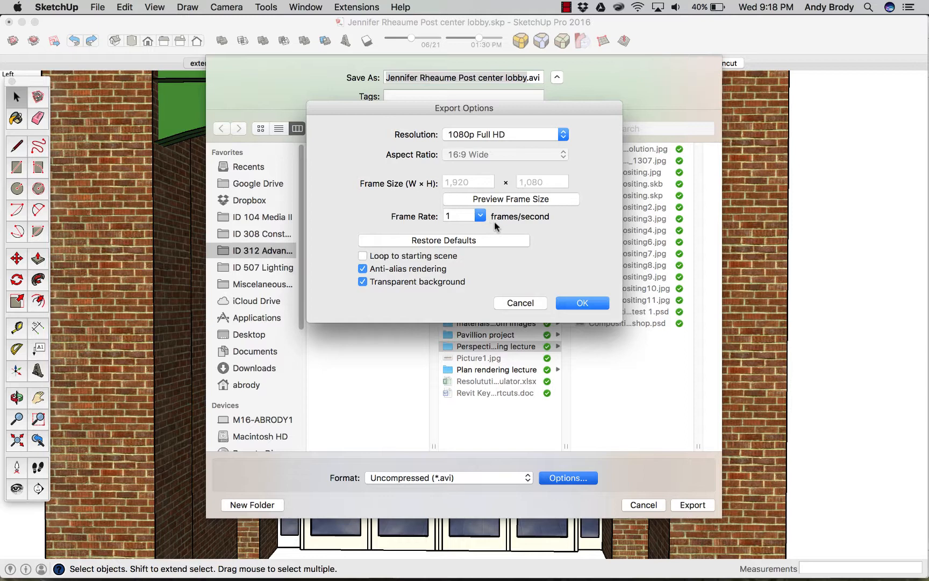
# Set the animation's frame rate to 29.97 frames/second
pyautogui.click(480, 216)
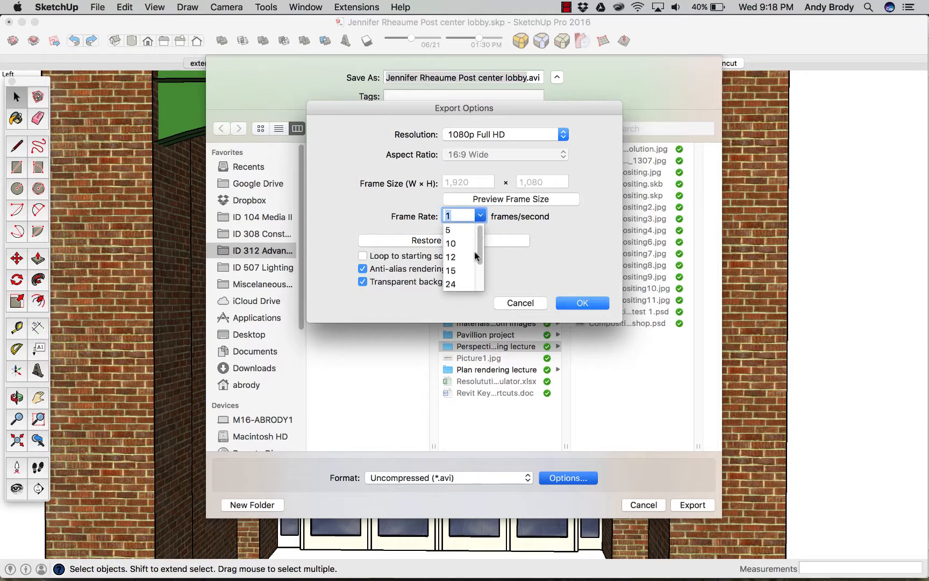
pyautogui.scroll(-2, 454, 261)
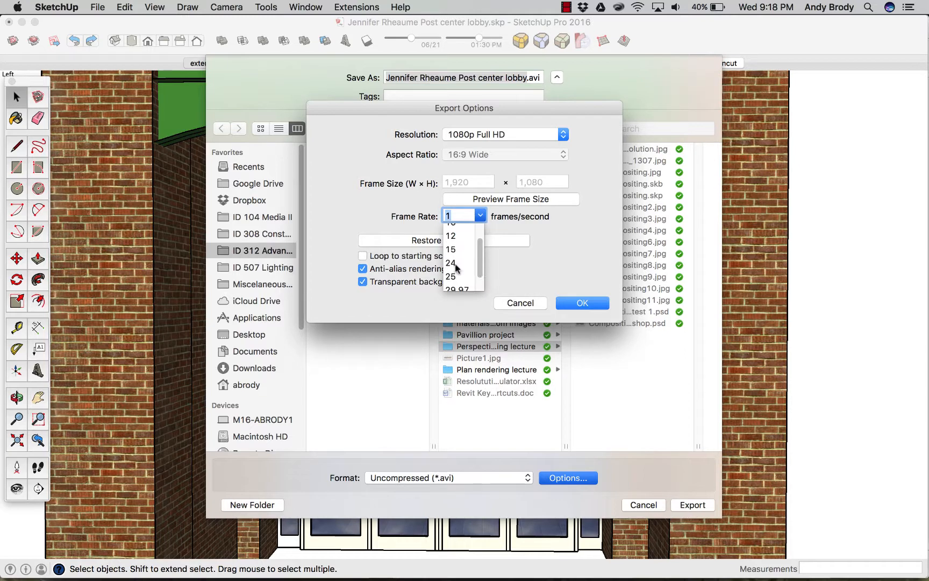
pyautogui.moveTo(482, 276); pyautogui.dragTo(479, 286)
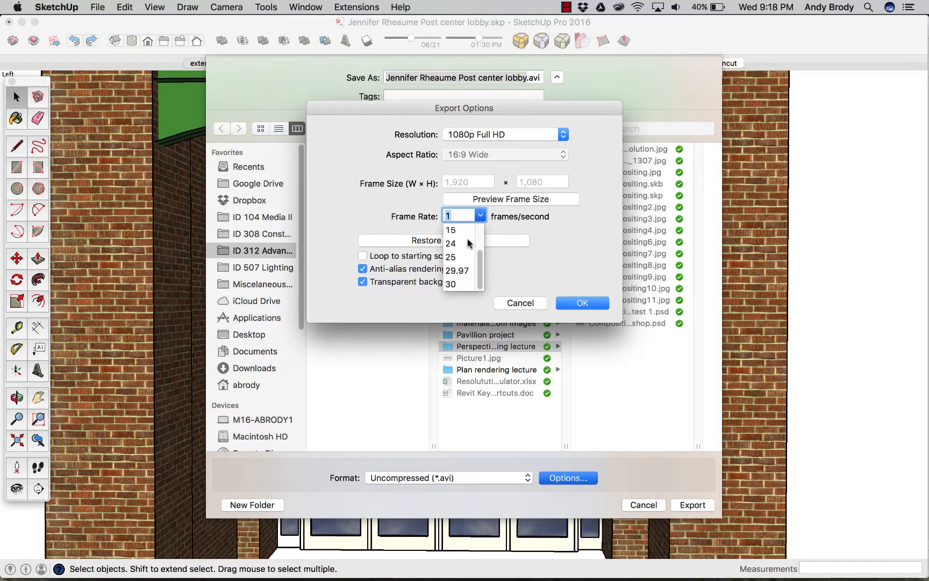
pyautogui.click(457, 270)
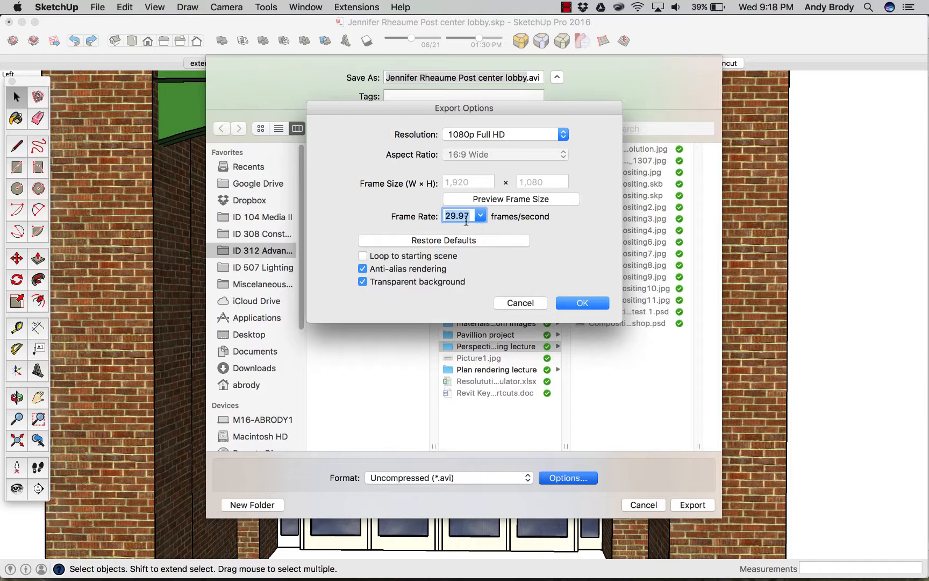
pyautogui.click(494, 134)
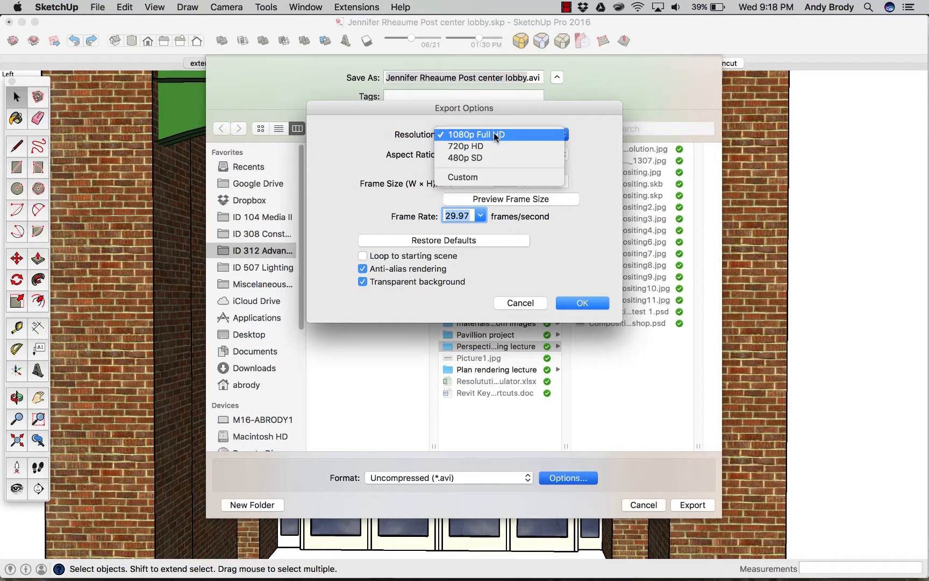
pyautogui.click(478, 178)
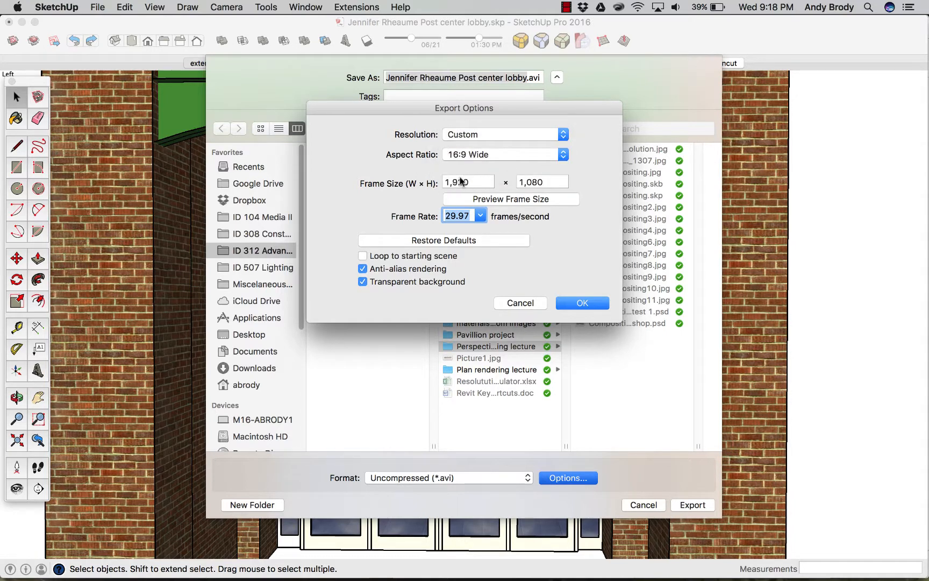
pyautogui.click(478, 183)
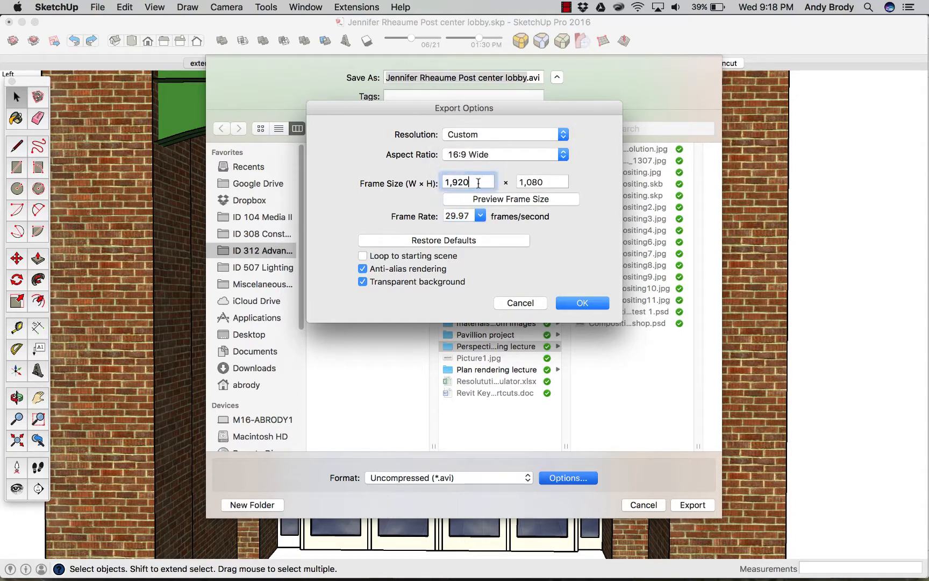
pyautogui.click(494, 135)
pyautogui.click(477, 92)
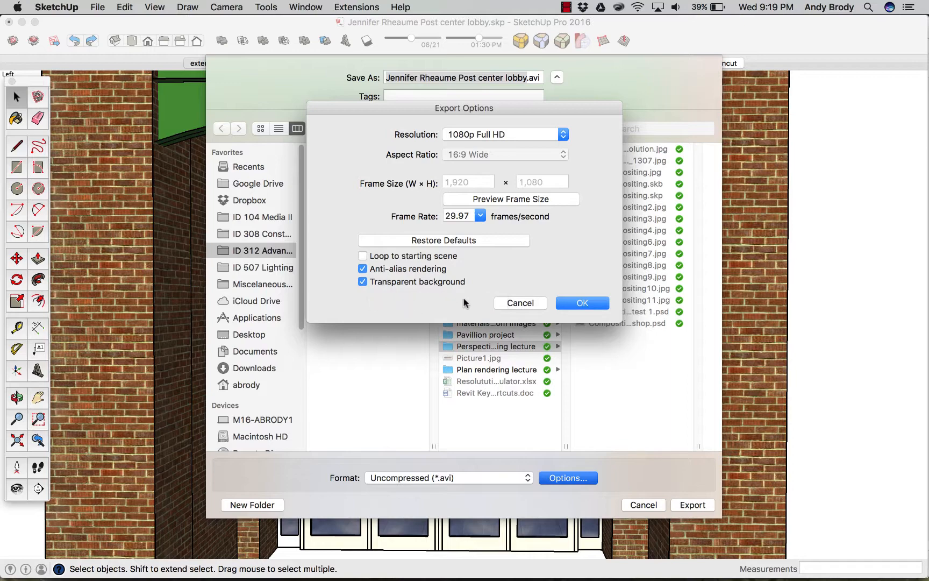
# Accept the export options and export the animation to the Desktop under the file name Animation
pyautogui.click(580, 304)
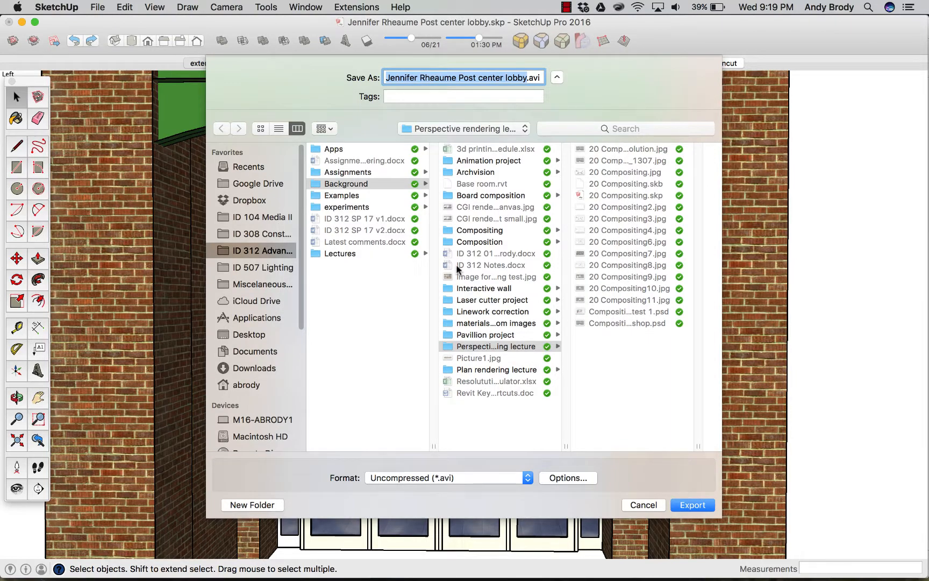
pyautogui.click(249, 338)
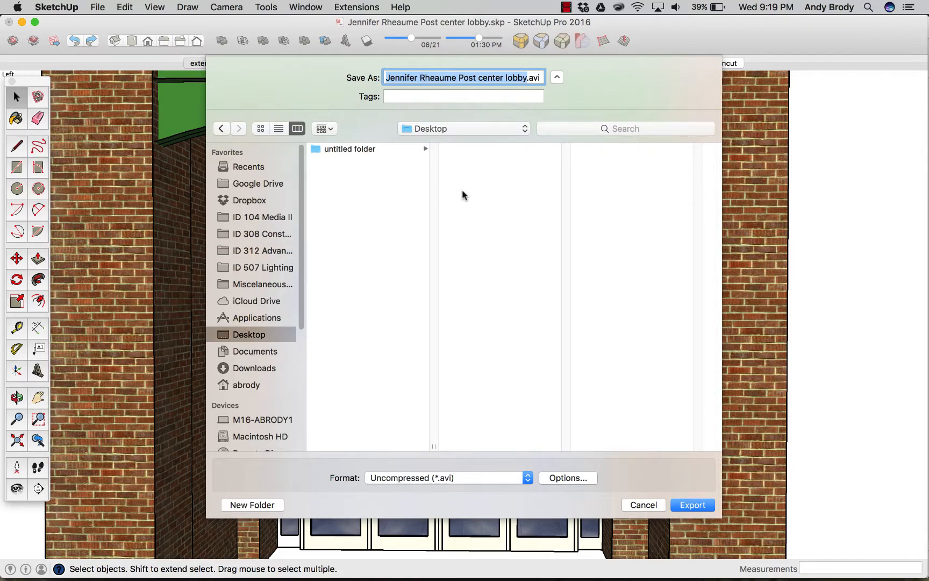
pyautogui.click(457, 78)
pyautogui.moveTo(526, 78); pyautogui.dragTo(366, 90)
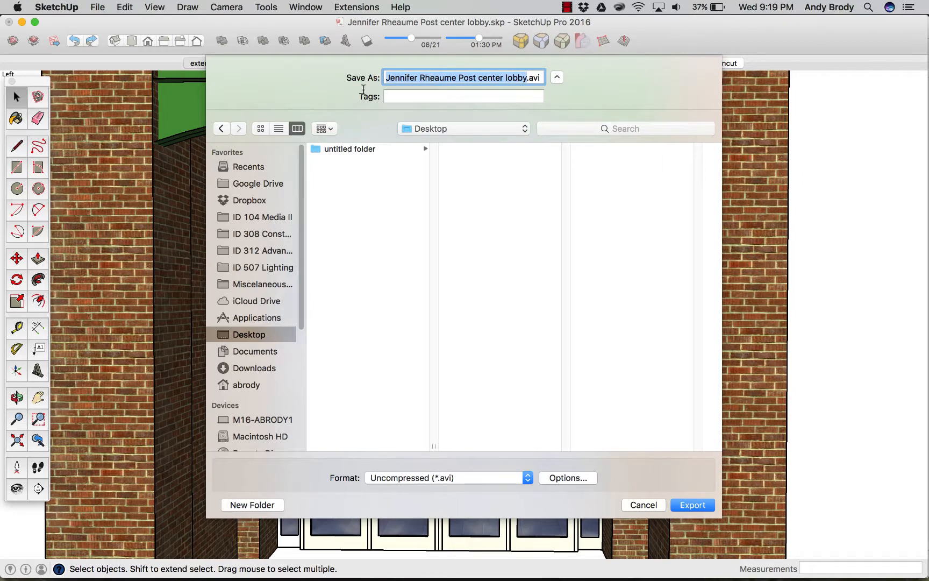
pyautogui.write('Animation')
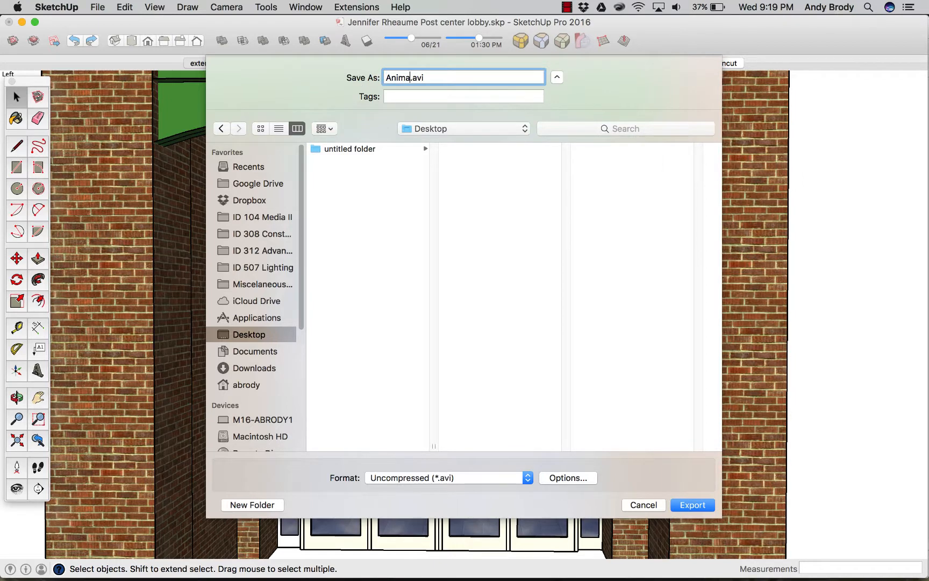
pyautogui.click(692, 505)
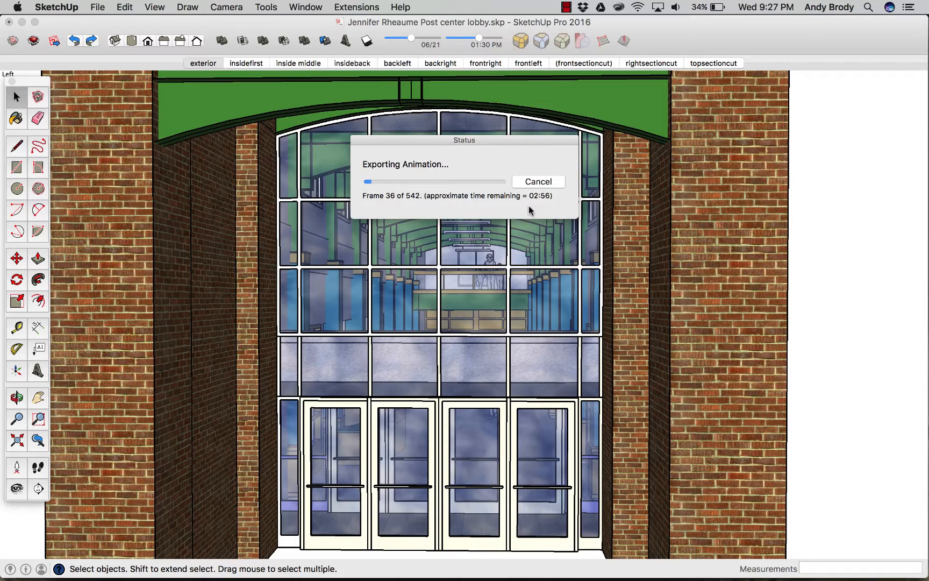
# Play the exported Animation.mp4 in QuickTime Player through to its end and switch back to SketchUp
pyautogui.click(567, 7)
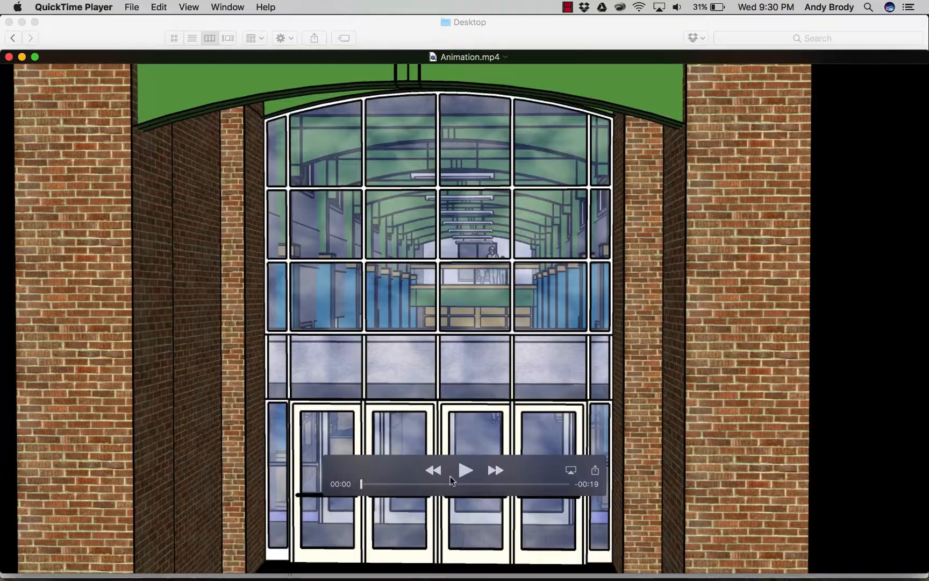
pyautogui.click(465, 471)
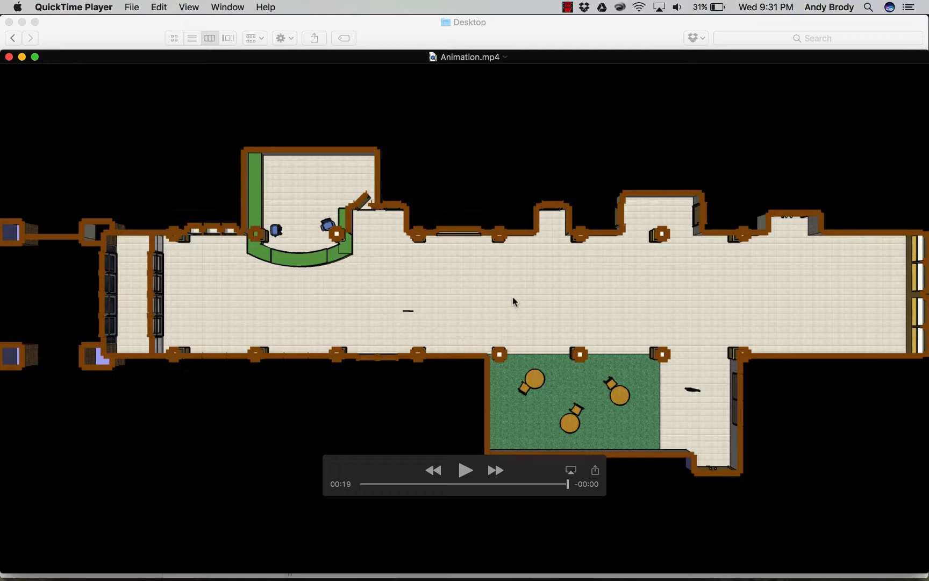
pyautogui.moveTo(425, 573)
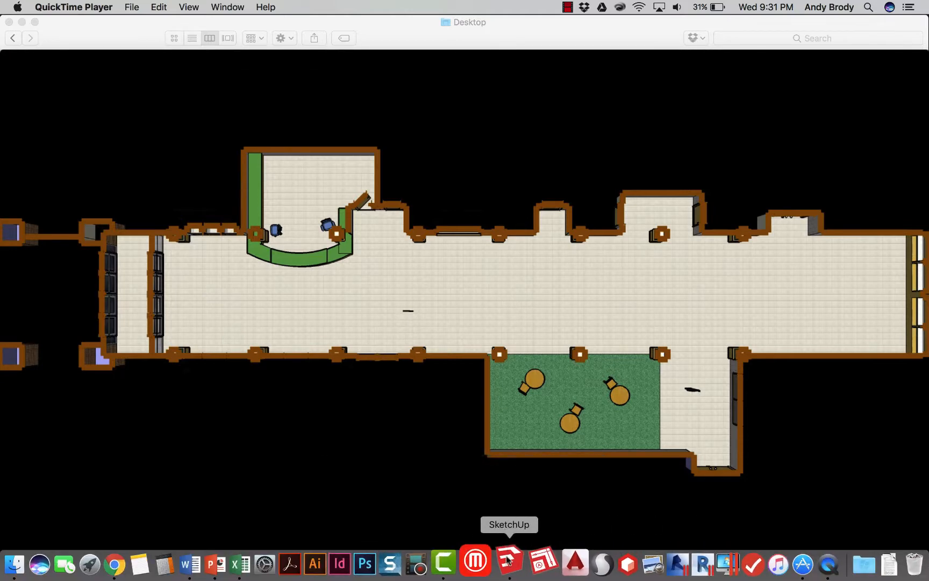
pyautogui.click(508, 561)
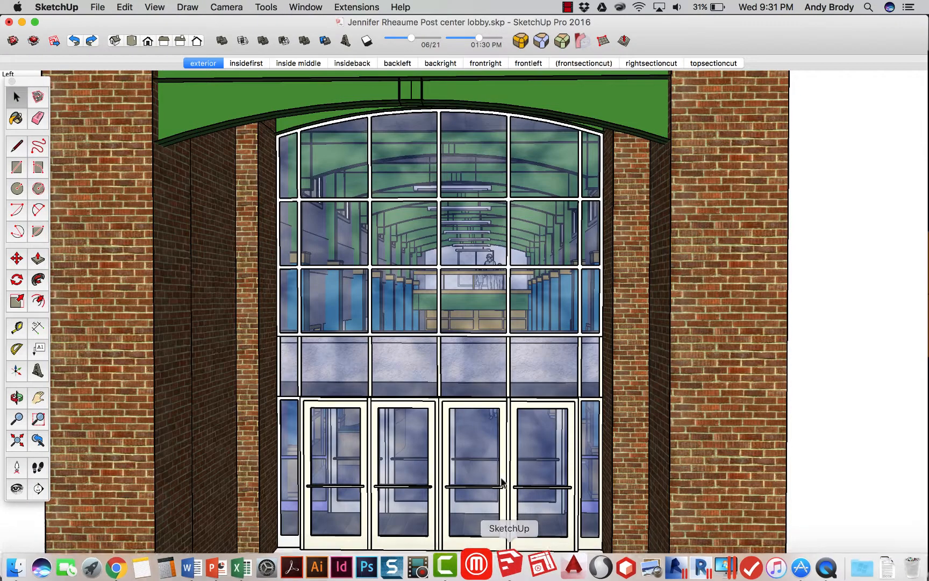